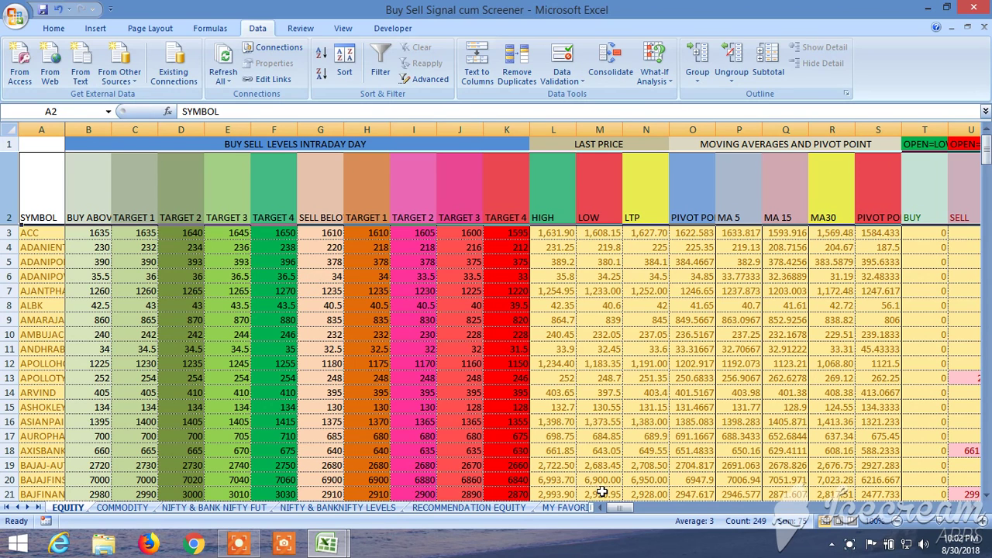
# Examine the EQUITY sheet's column groups, from intraday levels, moving averages and ORB ranges to the EMA and Bollinger Band columns
pyautogui.moveTo(620, 507); pyautogui.dragTo(633, 507)
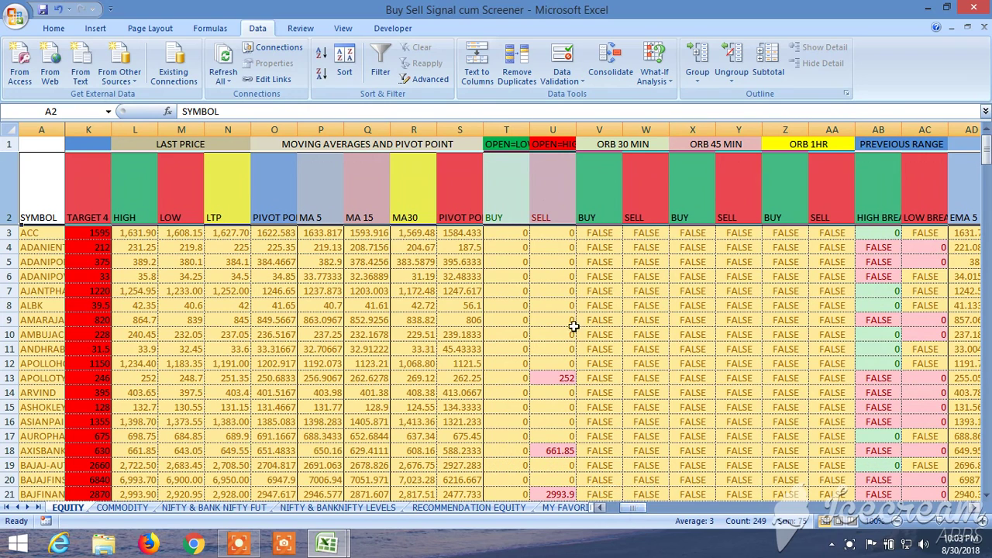
pyautogui.click(514, 144)
pyautogui.click(565, 147)
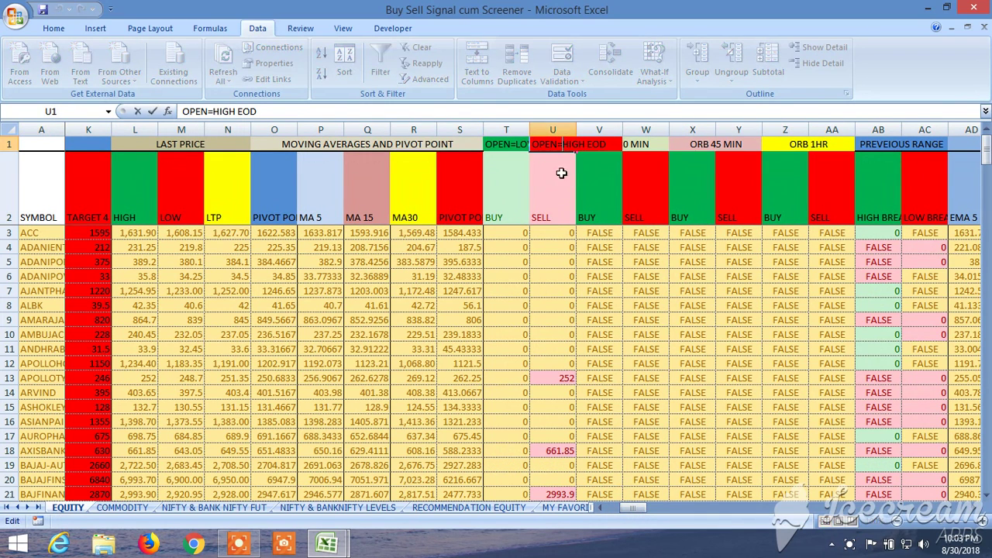
pyautogui.click(525, 147)
pyautogui.click(550, 144)
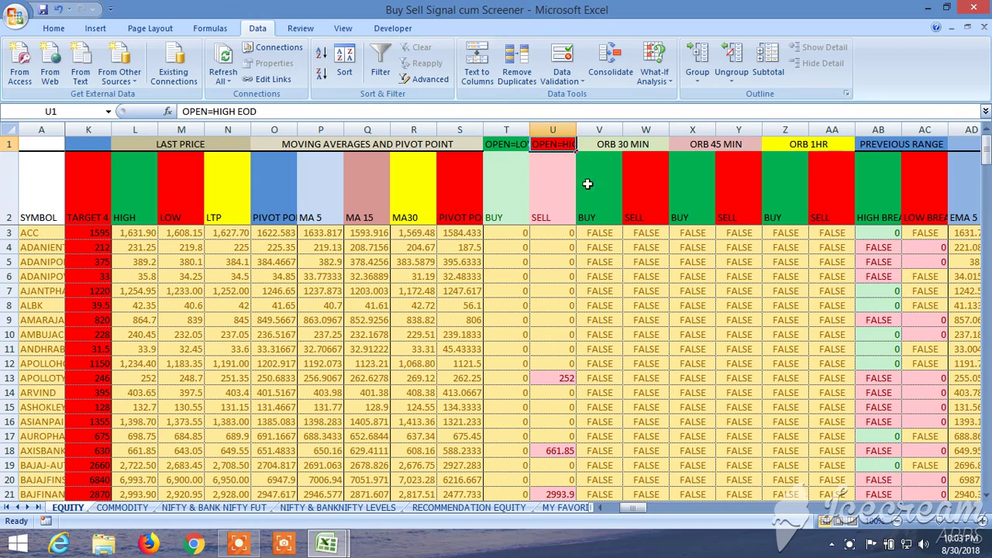
pyautogui.click(639, 144)
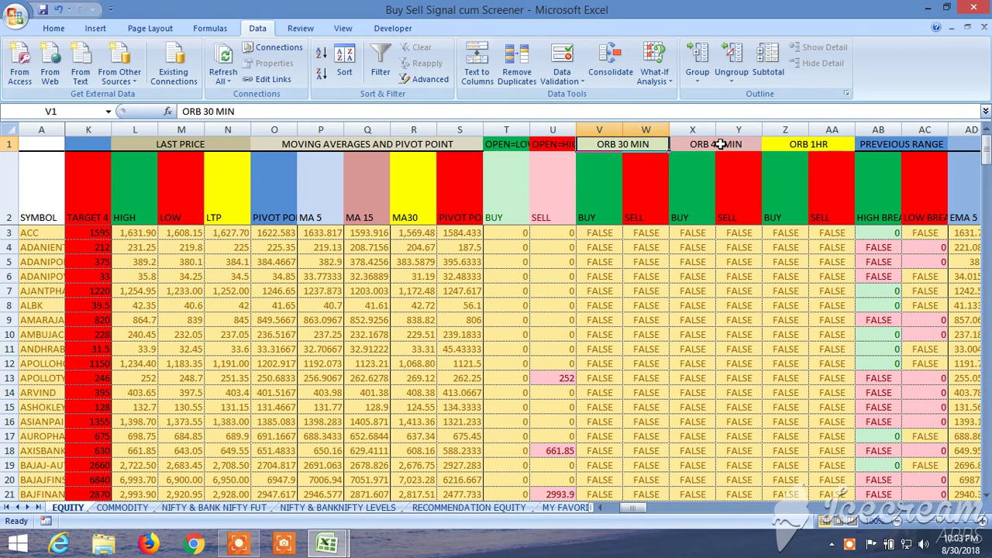
pyautogui.click(722, 144)
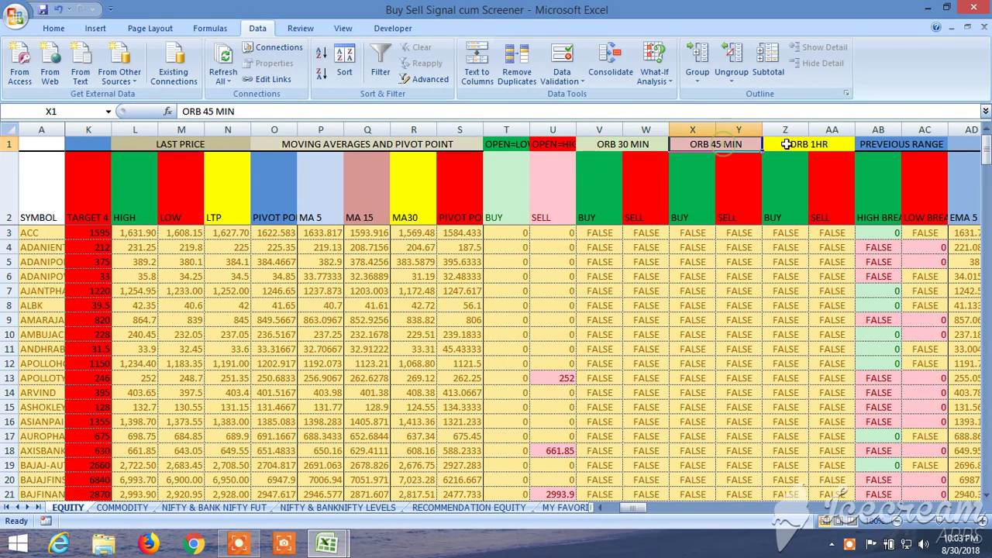
pyautogui.click(811, 146)
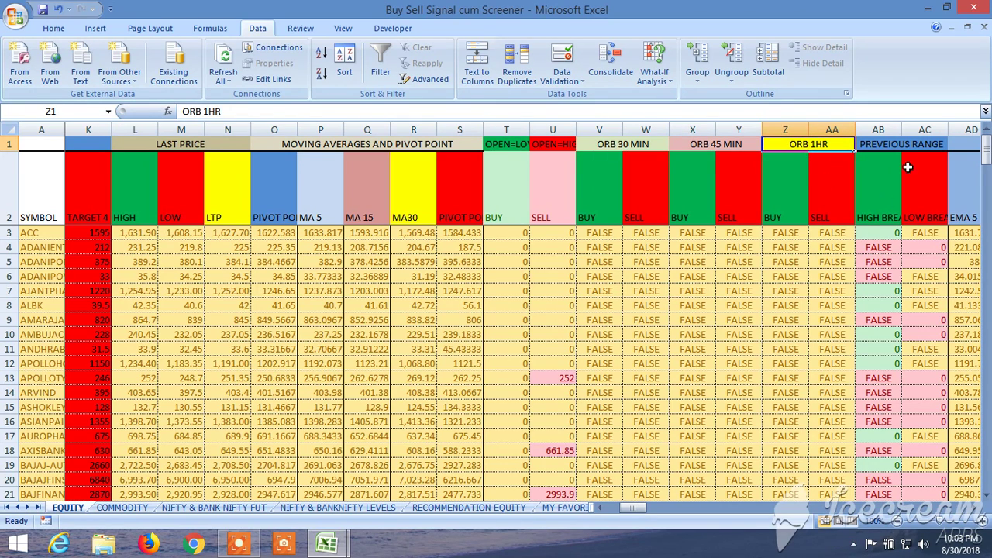
pyautogui.click(911, 147)
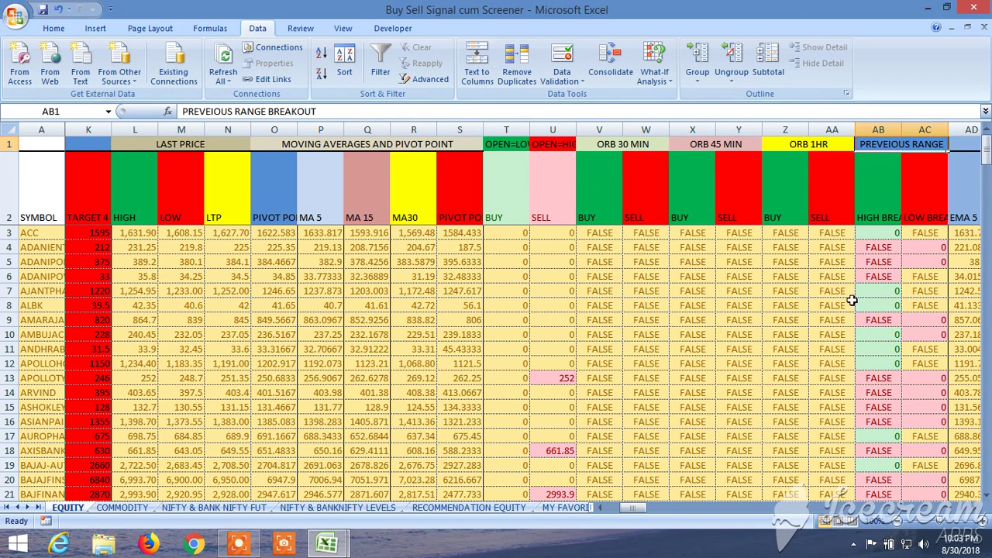
pyautogui.moveTo(639, 508); pyautogui.dragTo(659, 510)
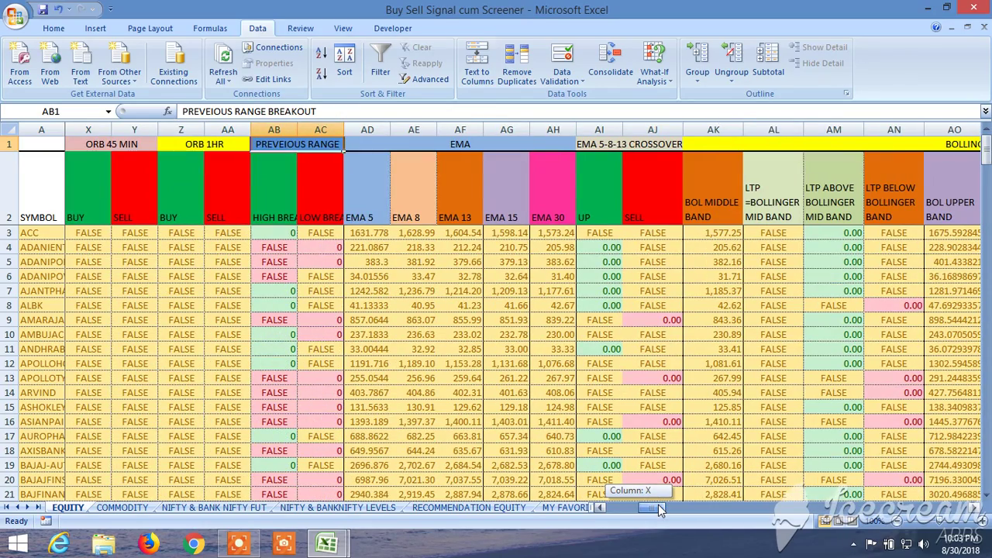
pyautogui.moveTo(658, 505); pyautogui.dragTo(636, 509)
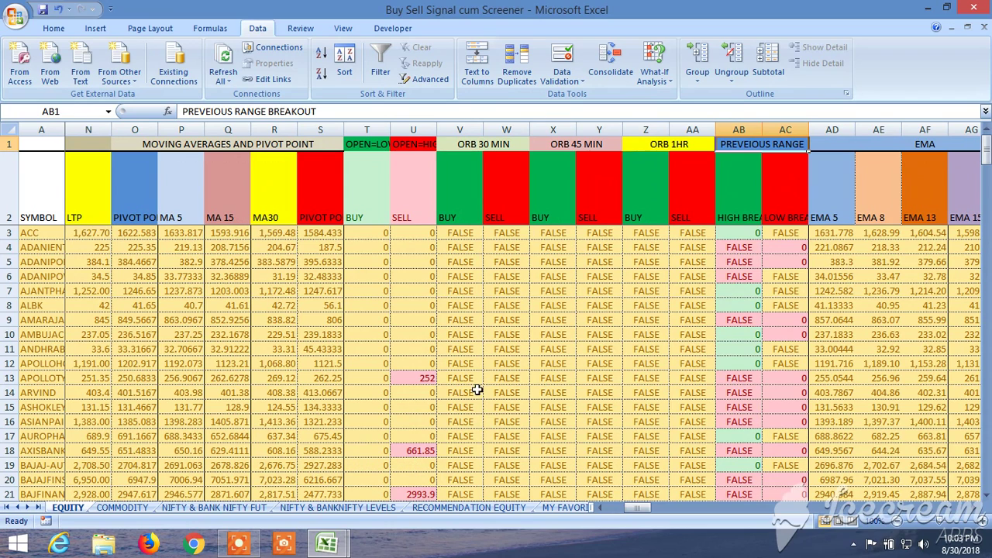
pyautogui.moveTo(637, 508); pyautogui.dragTo(588, 504)
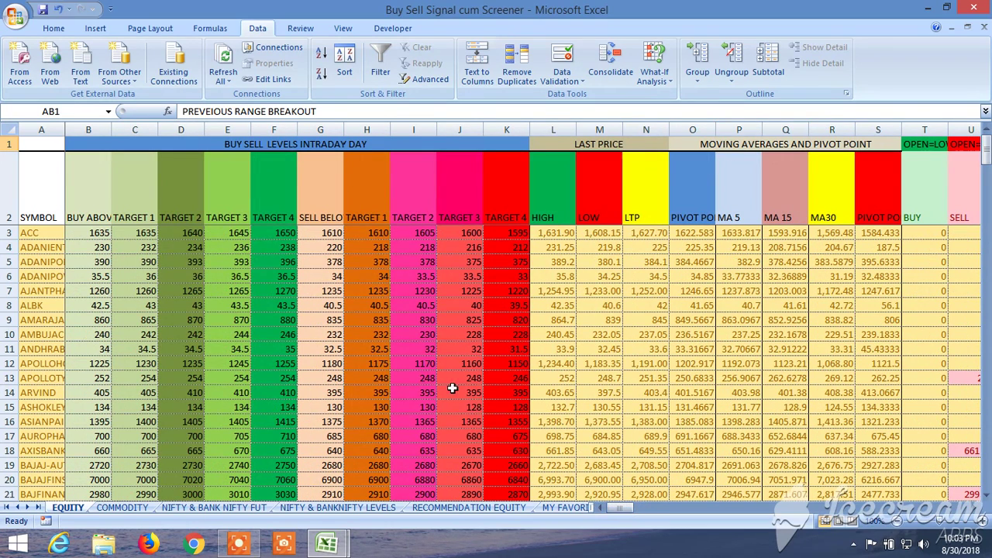
# Turn on filters for header row 2 and exclude FALSE from the BUY column under PROBABILITY 1, keeping only 0
pyautogui.click(10, 191)
pyautogui.click(381, 68)
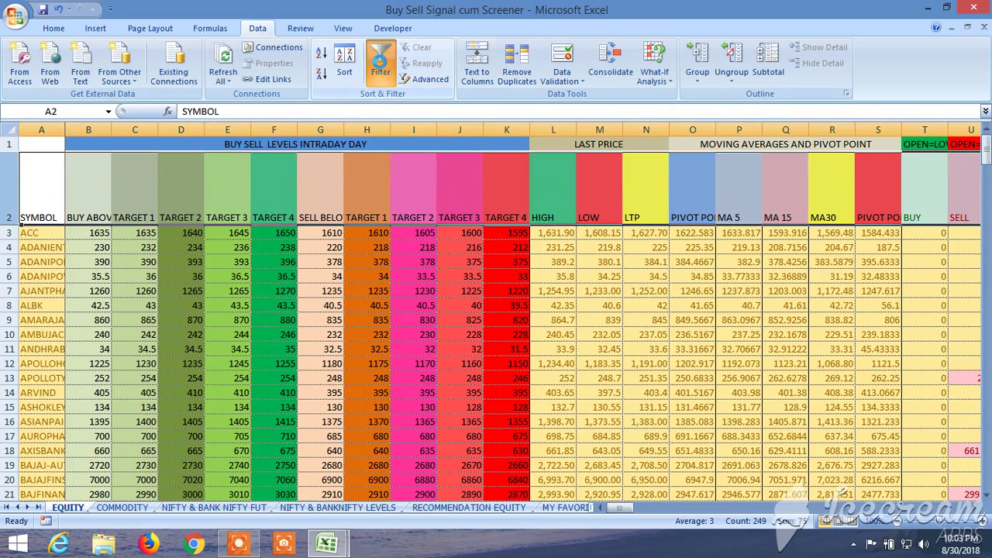
pyautogui.moveTo(948, 517); pyautogui.dragTo(903, 515)
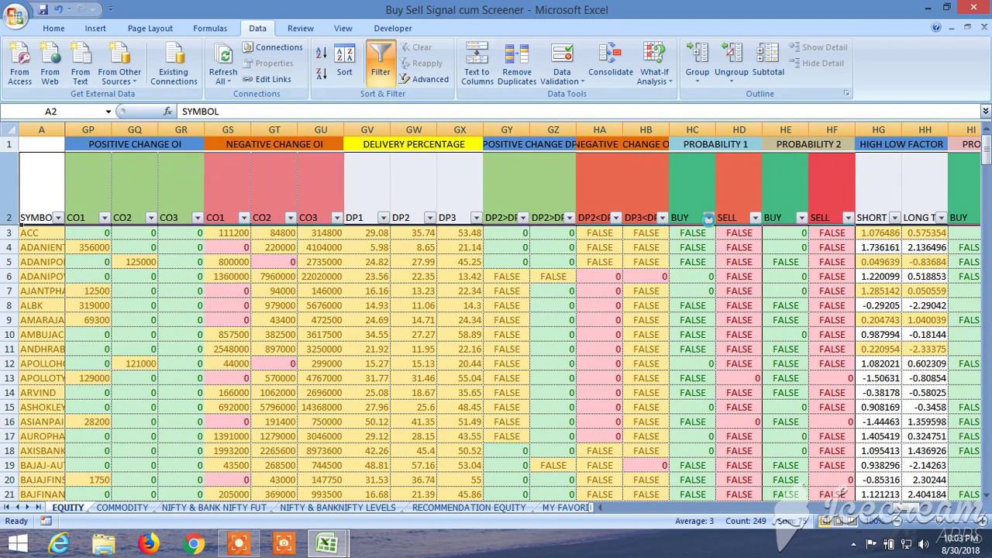
pyautogui.click(708, 220)
pyautogui.click(594, 355)
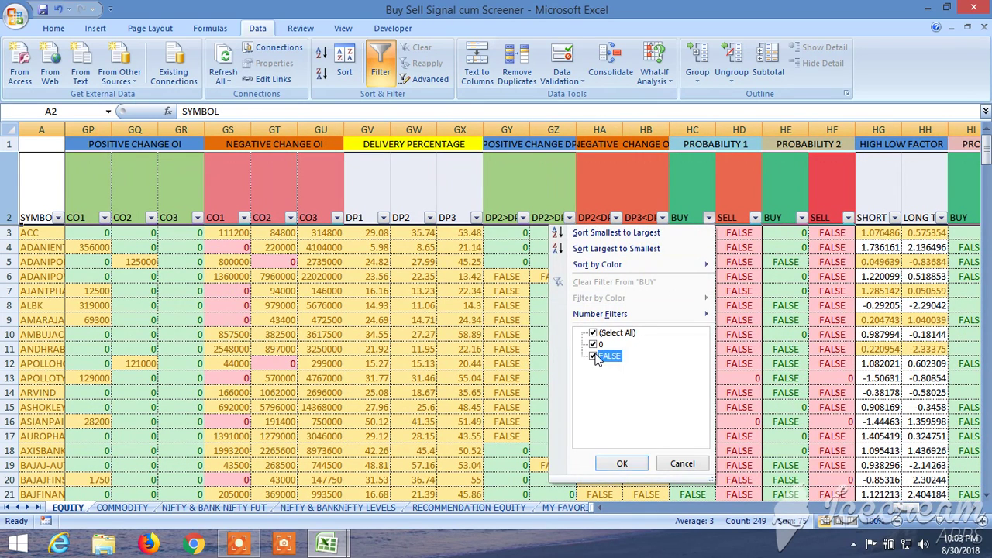
pyautogui.click(594, 355)
pyautogui.click(622, 463)
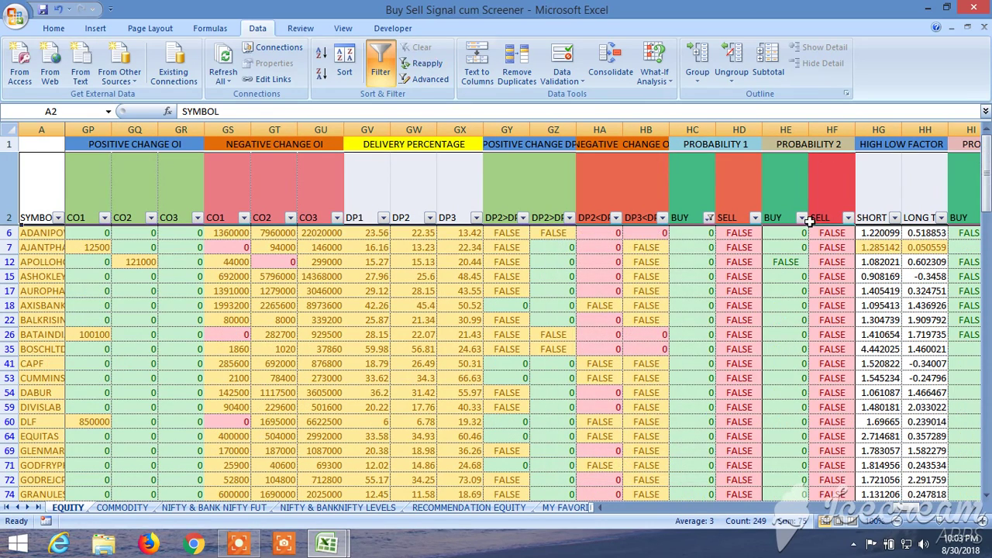
# Filter the BUY column under PROBABILITY 2 to show only 0, excluding FALSE
pyautogui.click(802, 218)
pyautogui.click(685, 356)
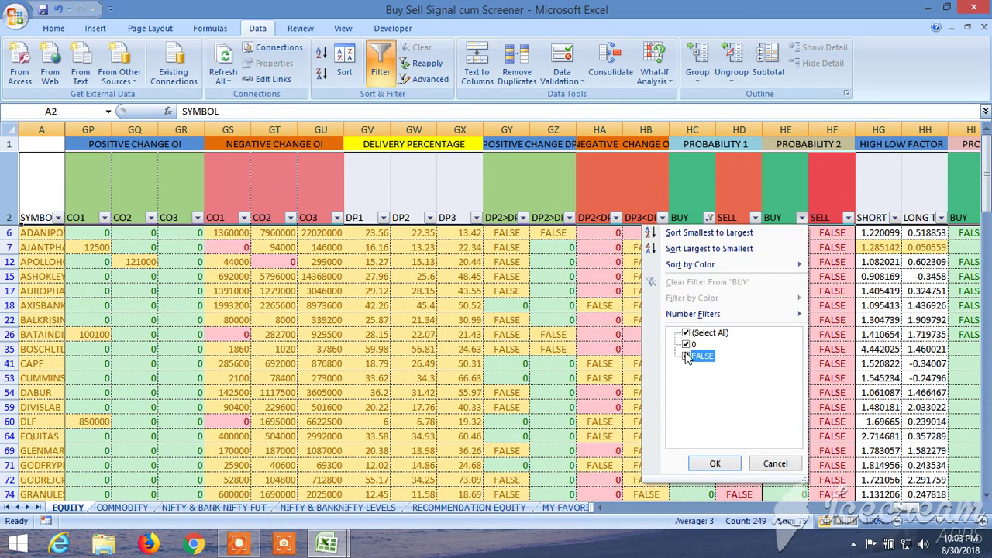
pyautogui.click(714, 463)
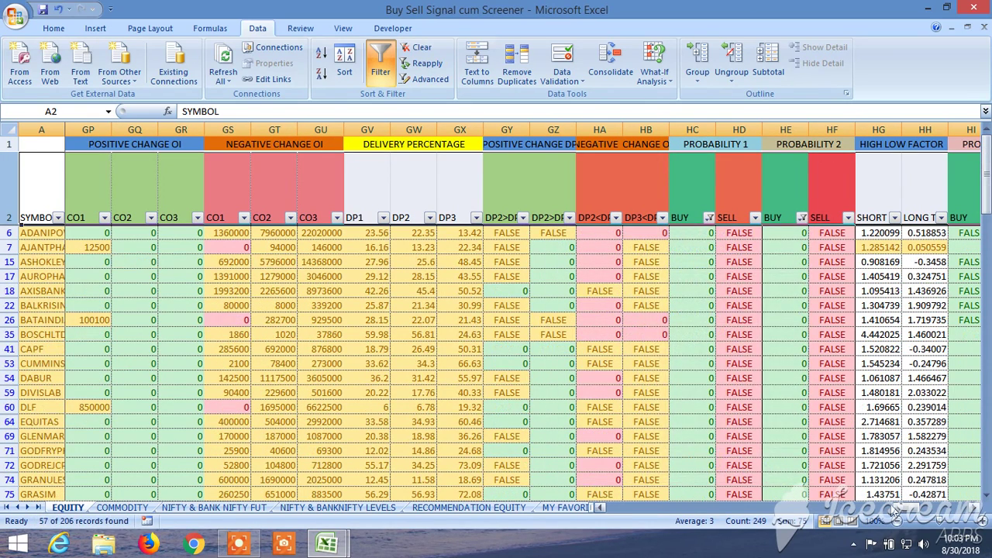
# Filter the BUY column under PROBABILITY 3 to show only 0, excluding FALSE
pyautogui.hscroll(3, 895, 510)
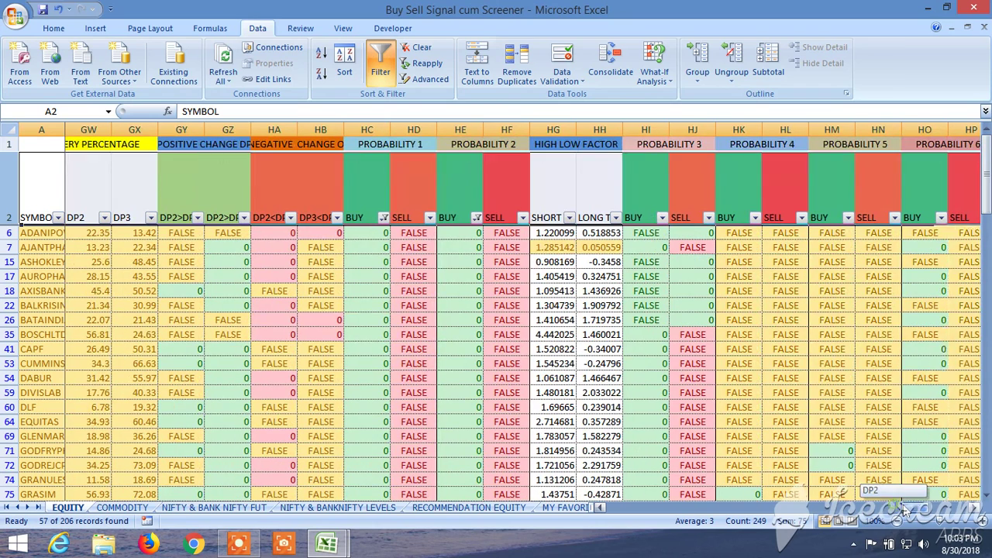
pyautogui.click(661, 219)
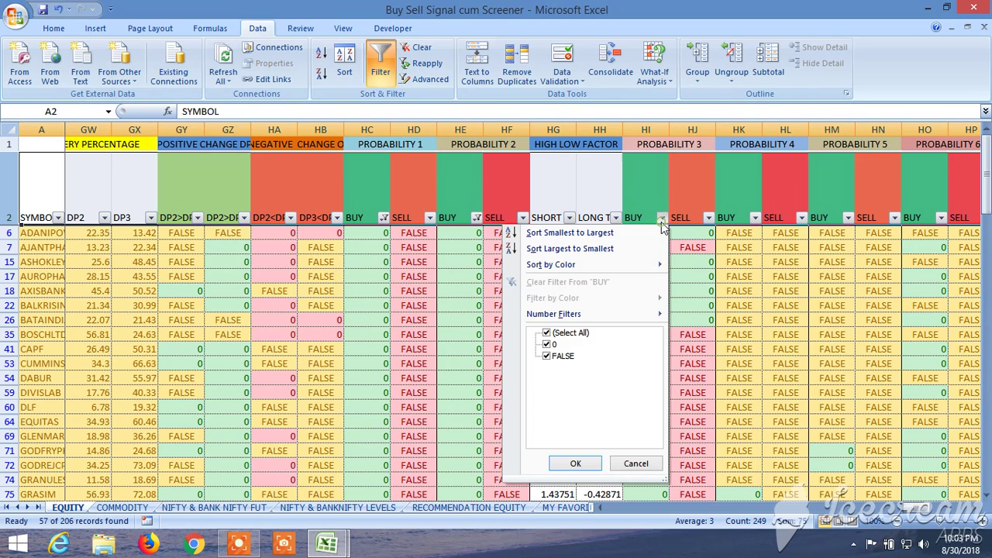
pyautogui.click(547, 356)
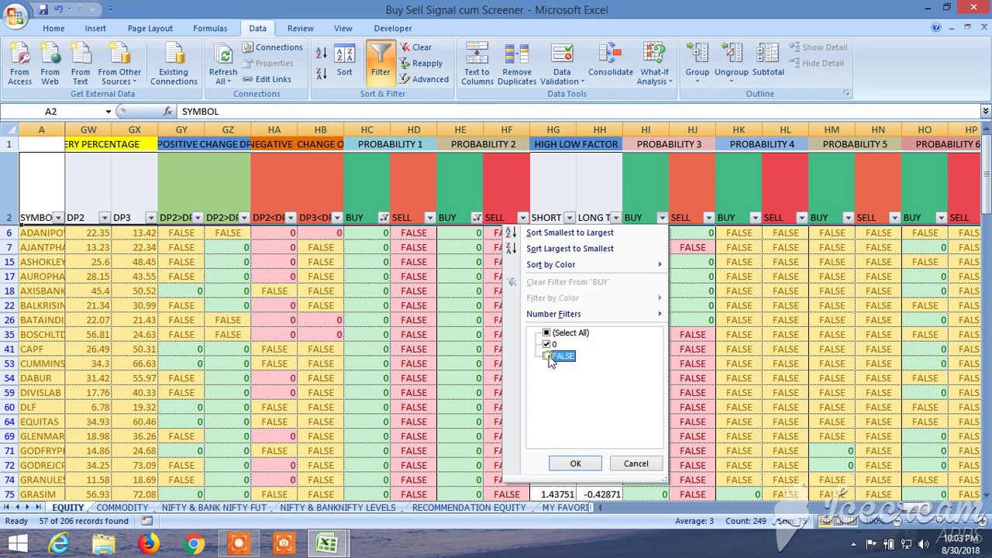
pyautogui.click(575, 463)
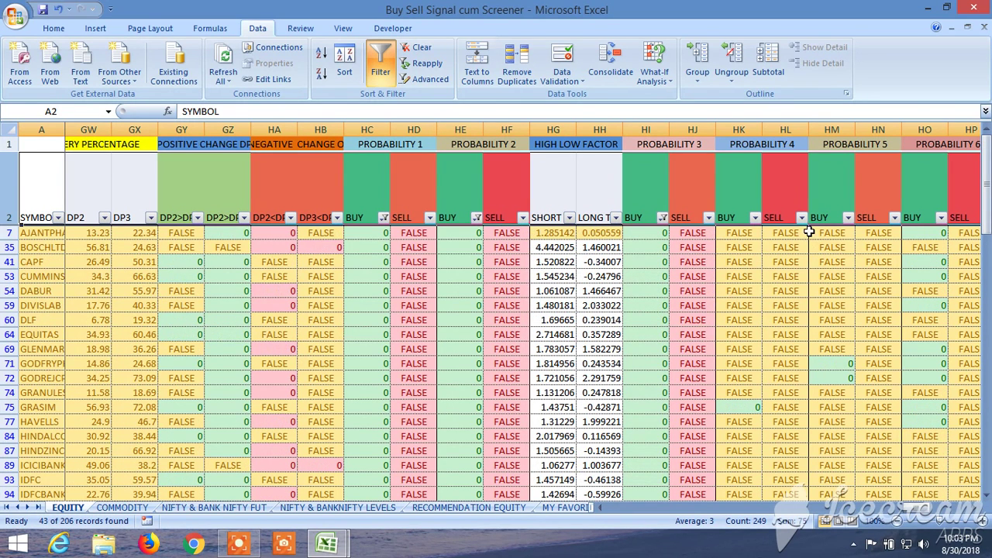
# Apply a number filter to the LTP column so that only stocks priced greater than 100 are shown
pyautogui.scroll(-4, 766, 306)
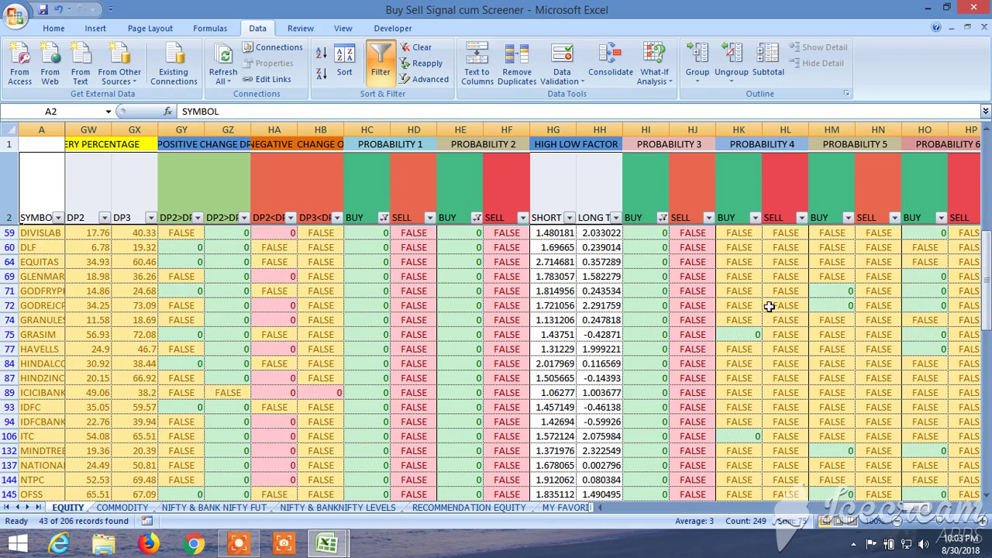
pyautogui.scroll(-6, 766, 331)
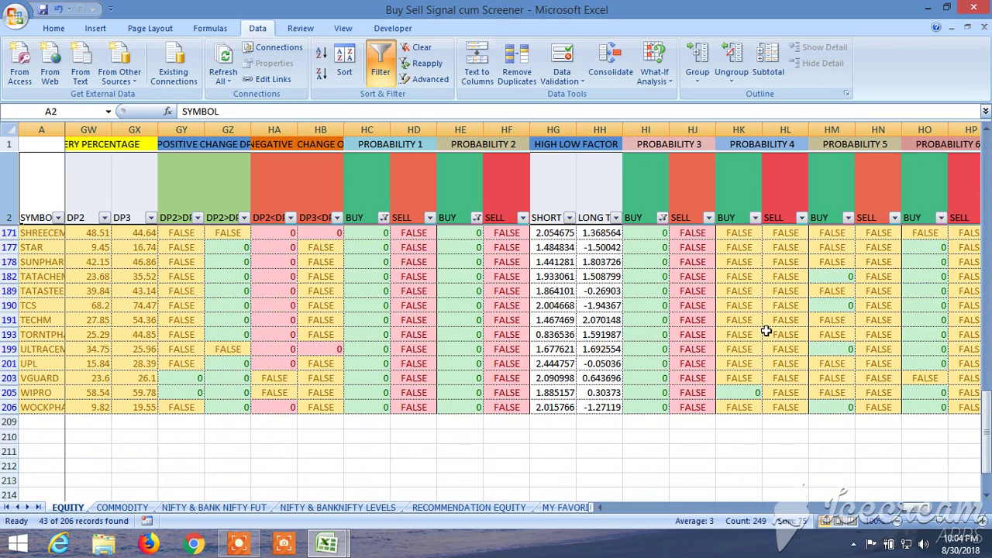
pyautogui.scroll(1, 765, 331)
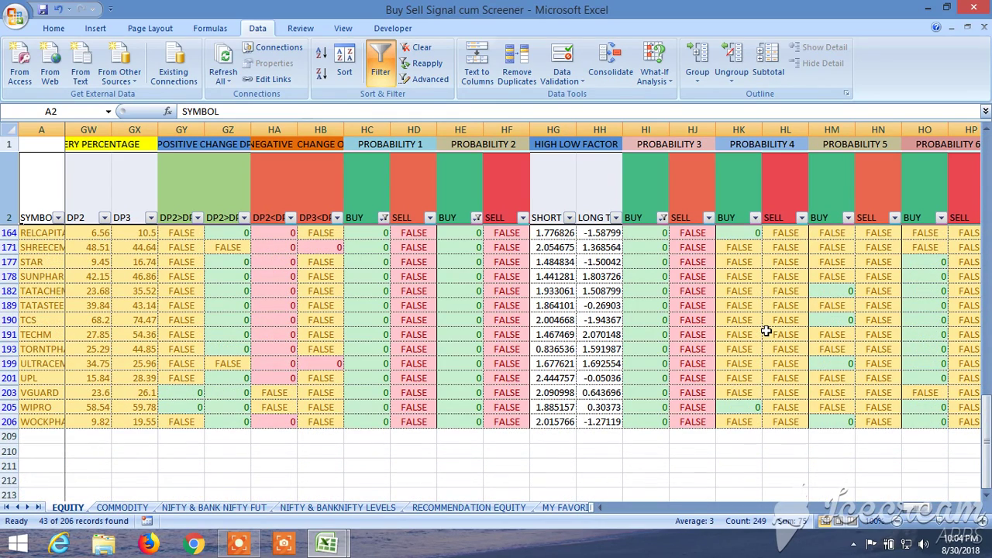
pyautogui.scroll(10, 766, 331)
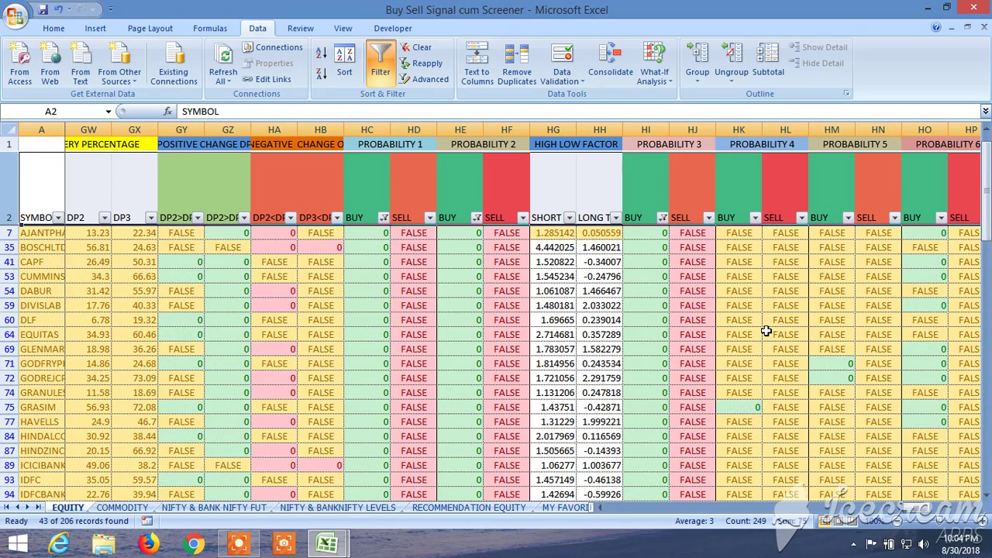
pyautogui.moveTo(915, 510); pyautogui.dragTo(603, 526)
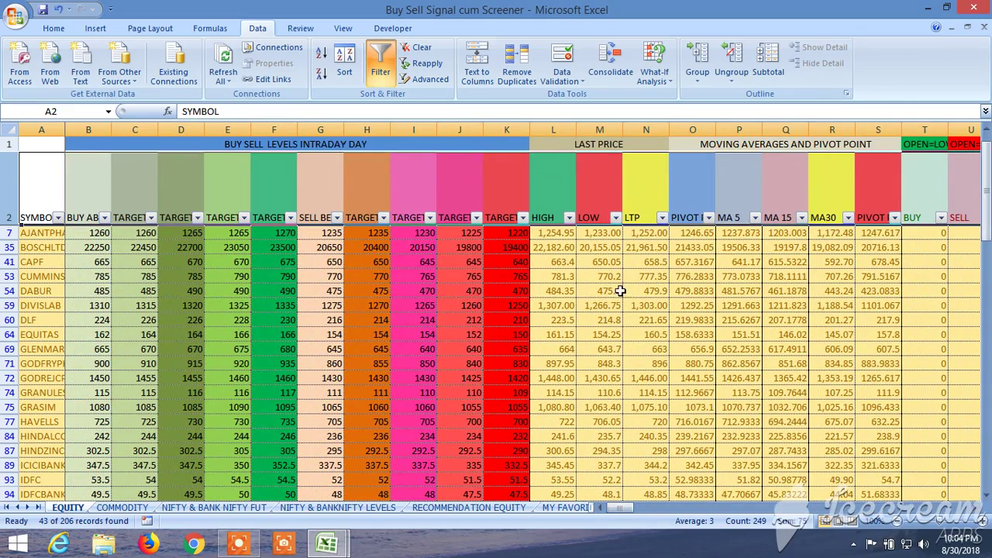
pyautogui.click(661, 217)
pyautogui.moveTo(593, 314)
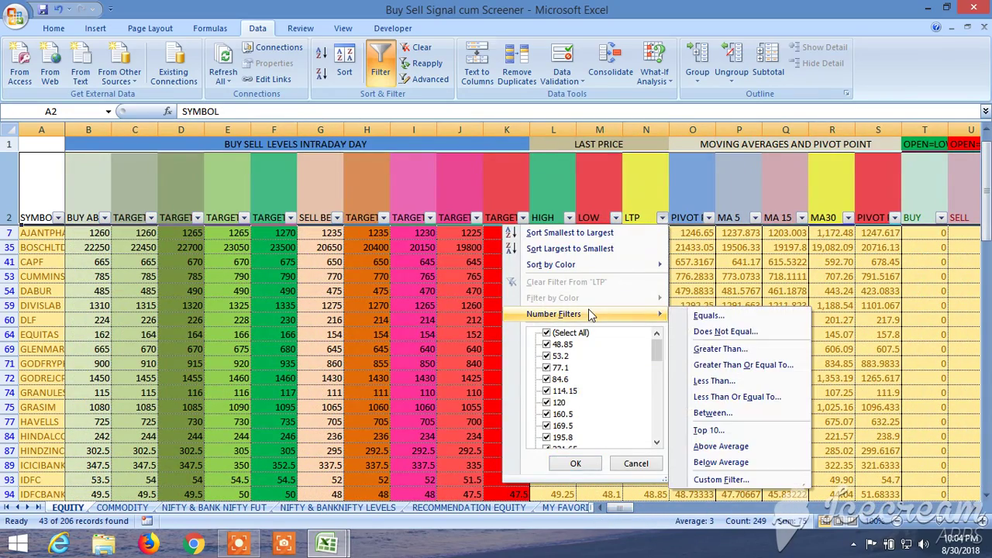
pyautogui.click(727, 350)
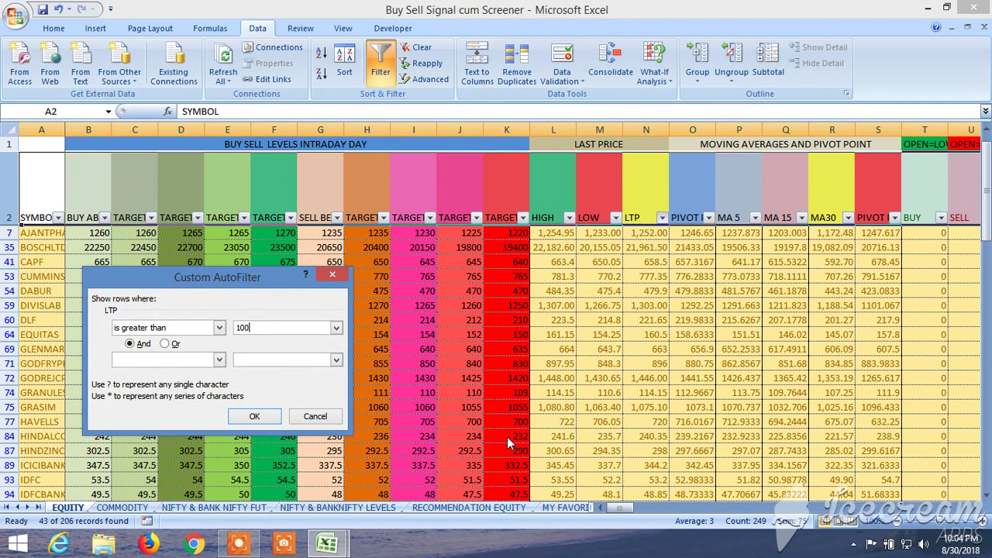
pyautogui.click(255, 416)
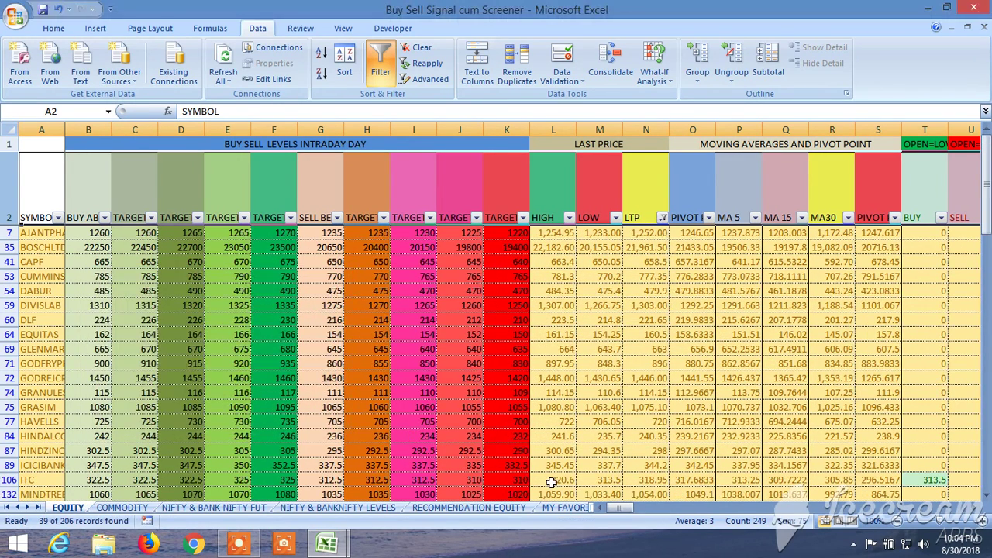
# Filter the UP column under EMA 5-8-13 CROSSOVER to show only 0.00, excluding FALSE
pyautogui.moveTo(623, 505); pyautogui.dragTo(662, 509)
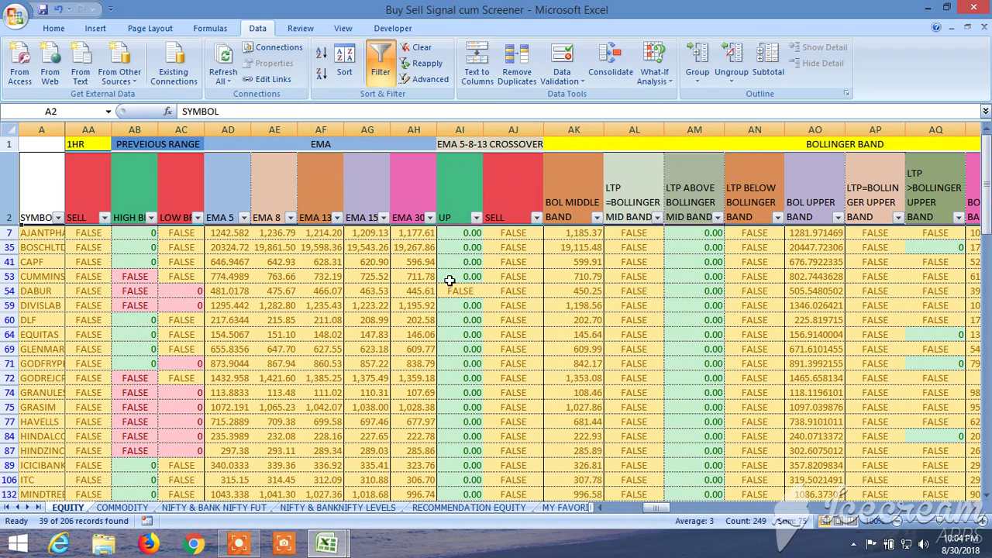
pyautogui.click(476, 218)
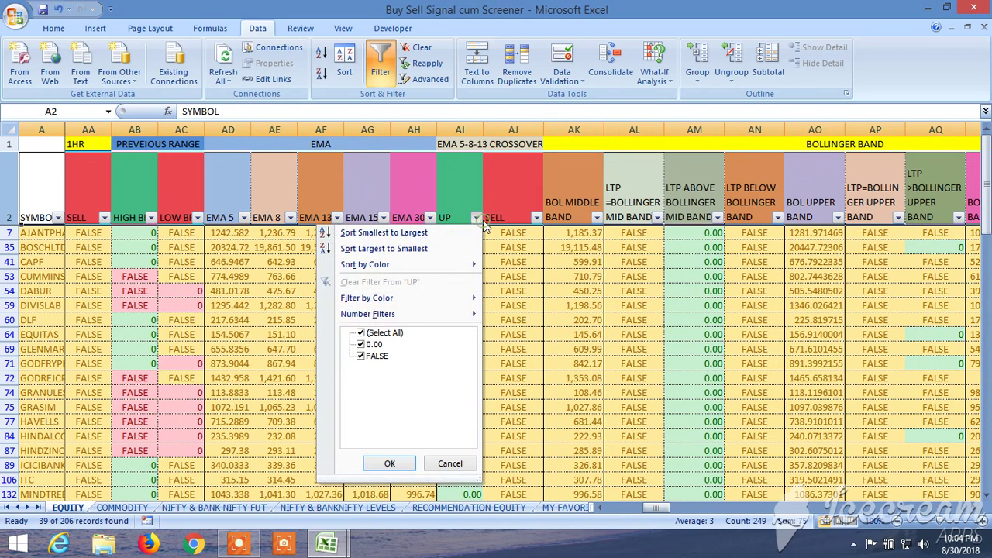
pyautogui.click(360, 355)
pyautogui.click(389, 464)
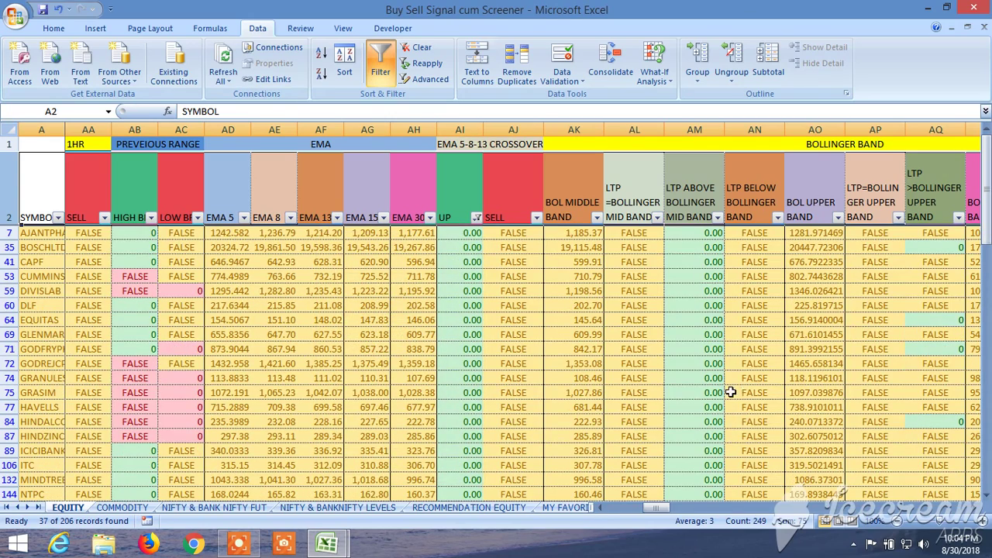
# Filter the RSI>50,<70 column under RSI BUY to show only TRUE, excluding FALSE
pyautogui.moveTo(650, 508); pyautogui.dragTo(673, 509)
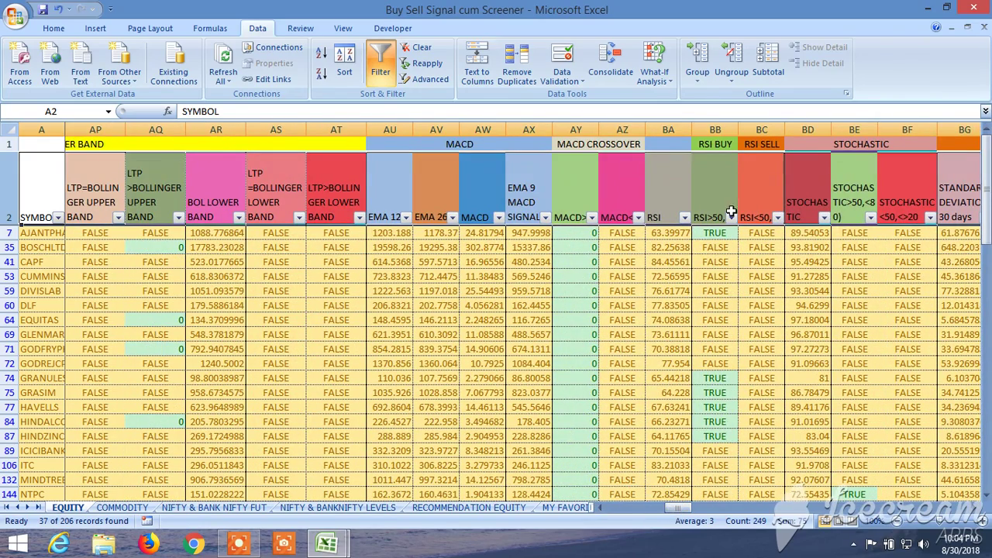
pyautogui.click(731, 217)
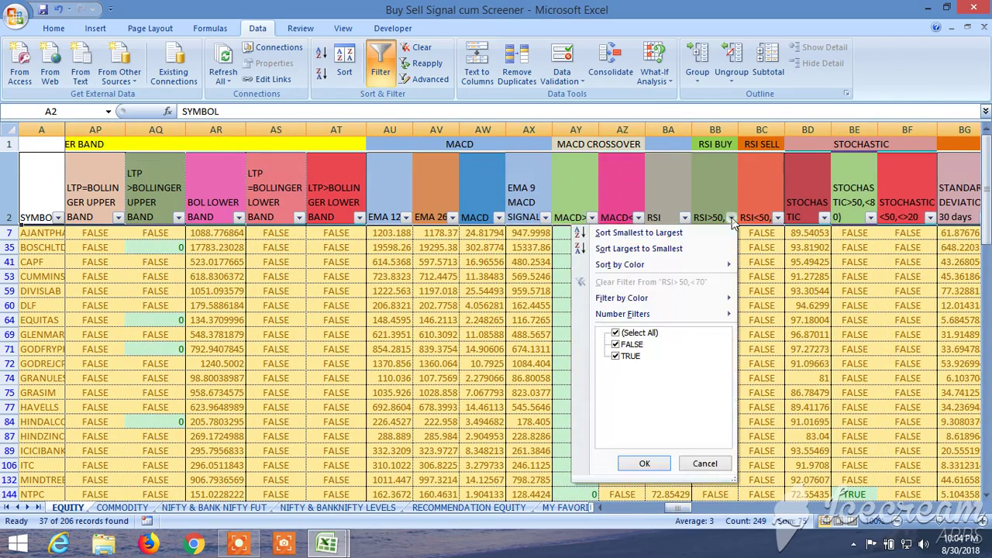
pyautogui.click(617, 344)
pyautogui.click(644, 464)
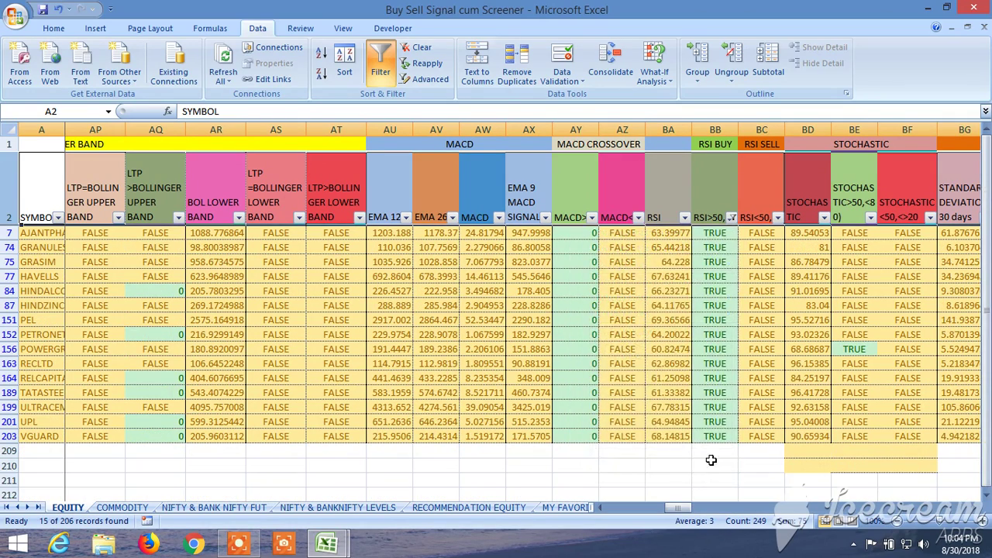
# Filter the NARROW RANGE POSSIBLE BREAK column to show only 0, excluding FALSE
pyautogui.moveTo(679, 508); pyautogui.dragTo(685, 506)
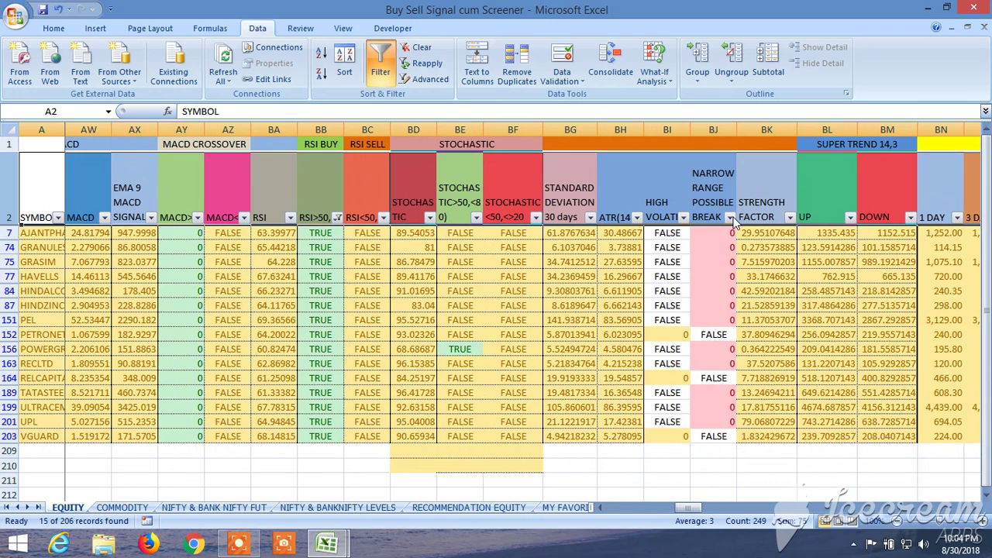
pyautogui.click(729, 218)
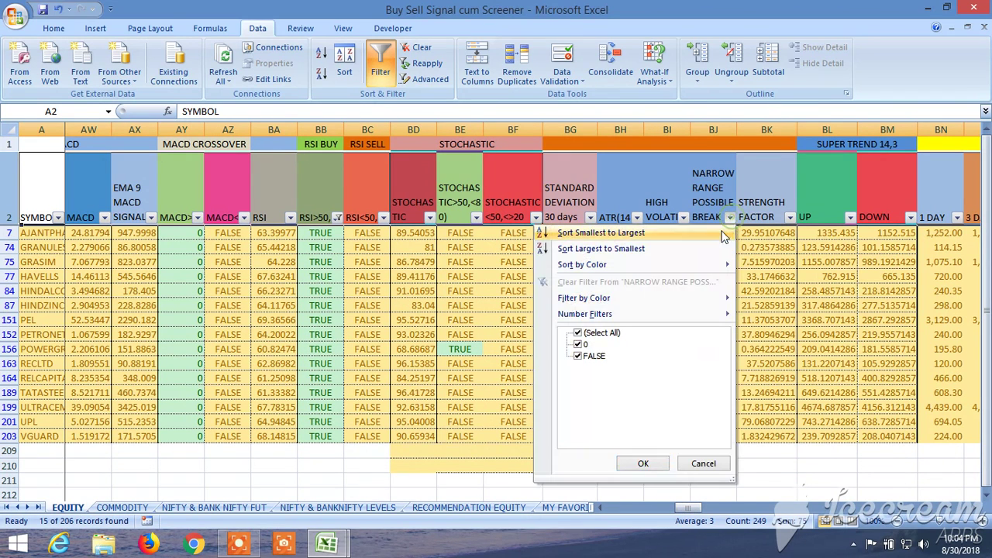
pyautogui.click(577, 356)
pyautogui.click(643, 463)
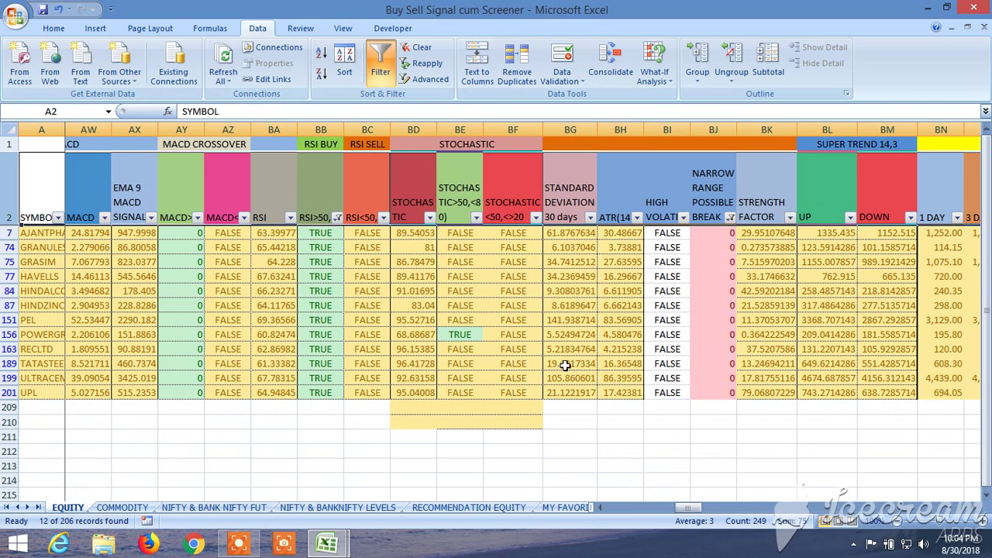
pyautogui.click(713, 232)
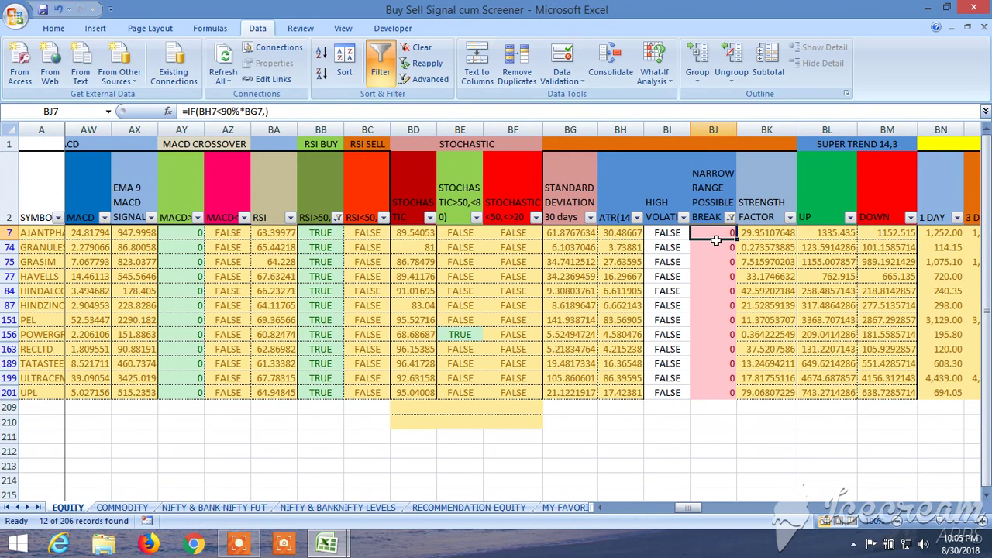
# Filter the P2 column under the price POSITIVE CHANGE group to exclude 0
pyautogui.moveTo(692, 509); pyautogui.dragTo(812, 519)
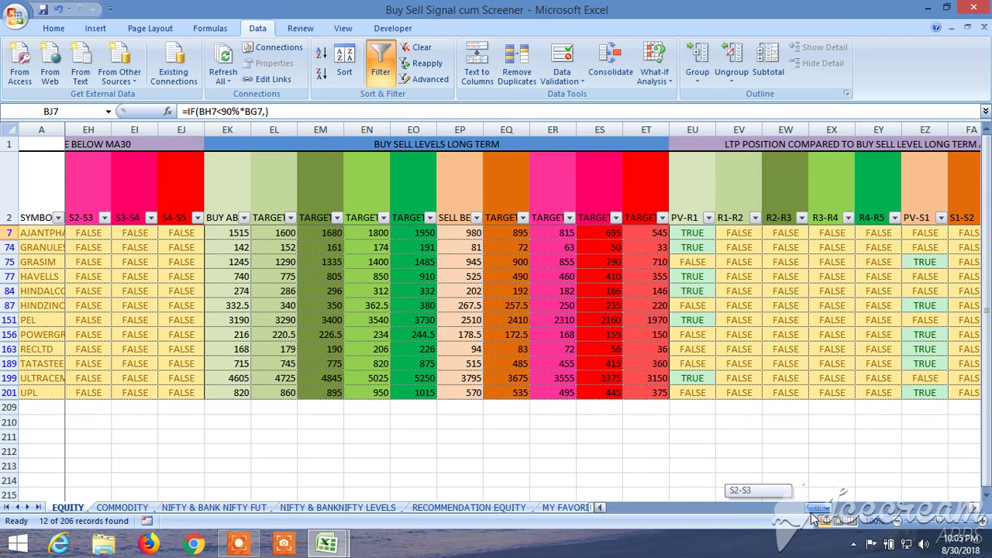
pyautogui.moveTo(812, 519); pyautogui.dragTo(852, 517)
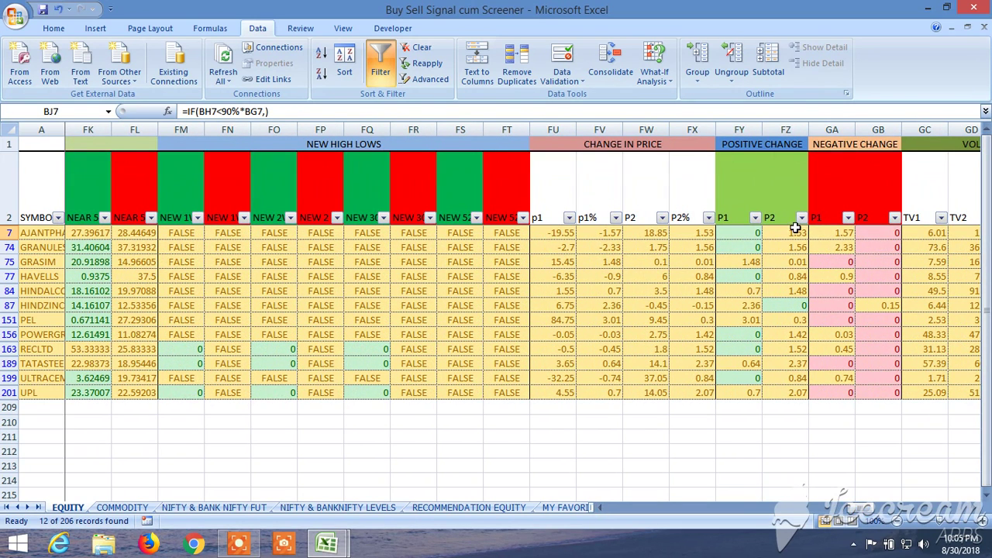
pyautogui.click(801, 219)
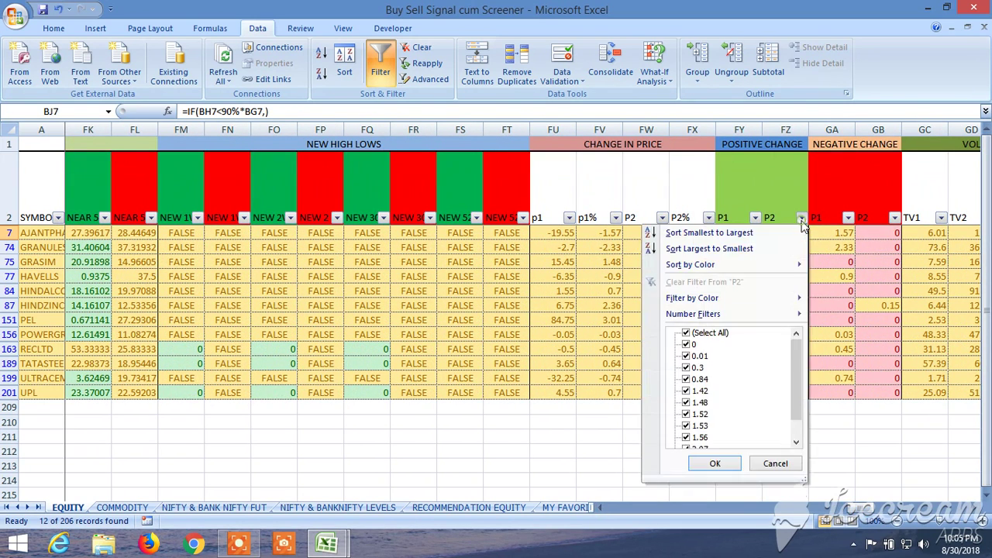
pyautogui.click(686, 344)
pyautogui.click(715, 462)
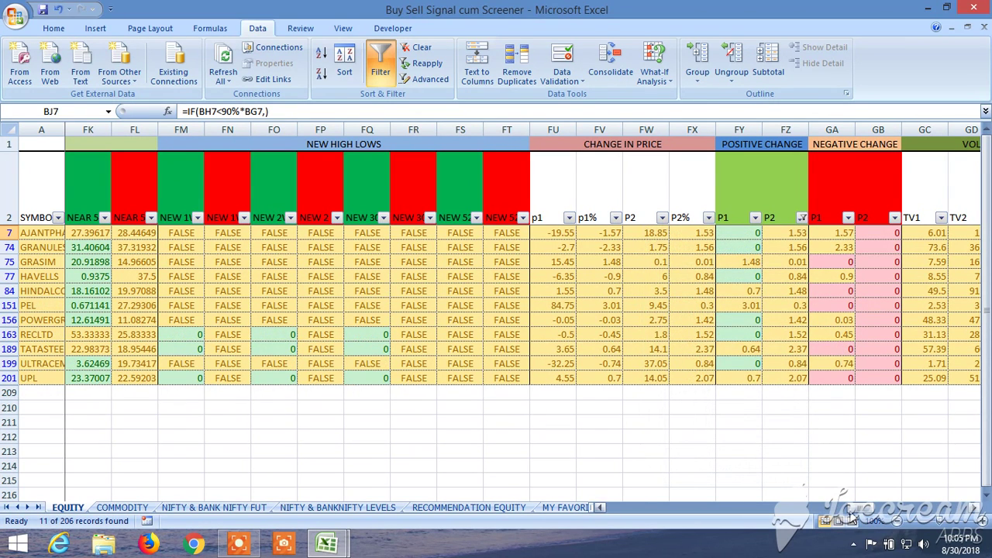
# Filter the CTV2 column under the volume POSITIVE CHANGE group to exclude 0
pyautogui.hscroll(-1, 865, 513)
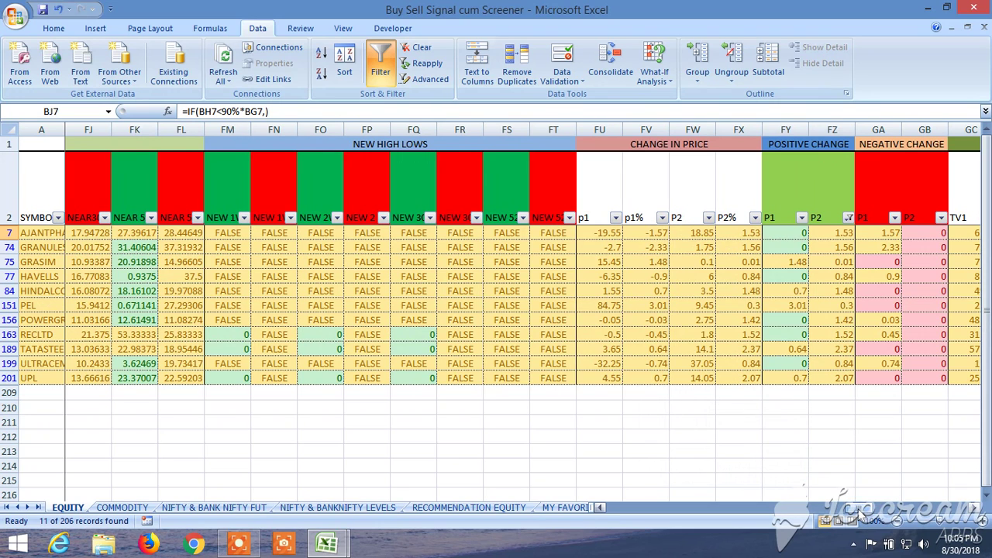
pyautogui.hscroll(2, 865, 513)
pyautogui.hscroll(6, 865, 513)
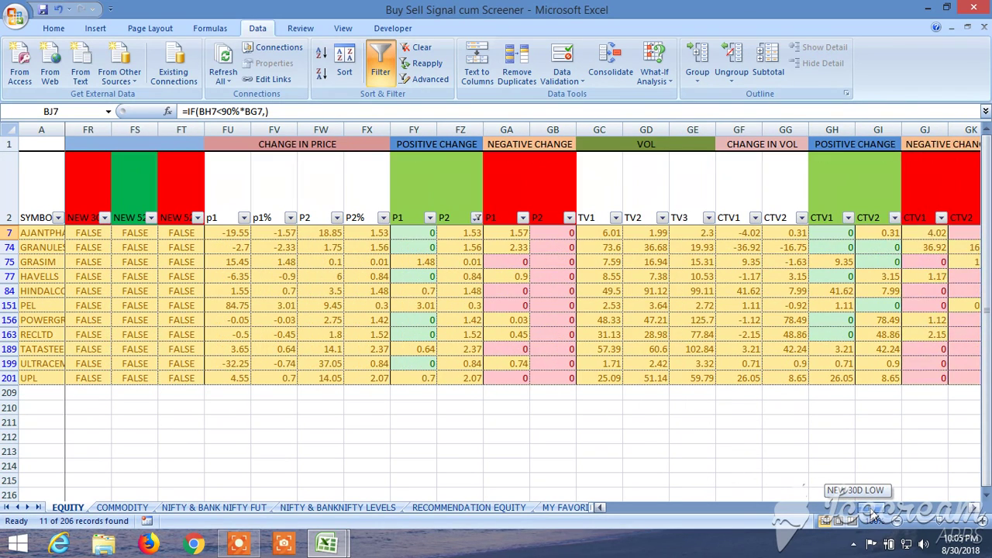
pyautogui.click(894, 218)
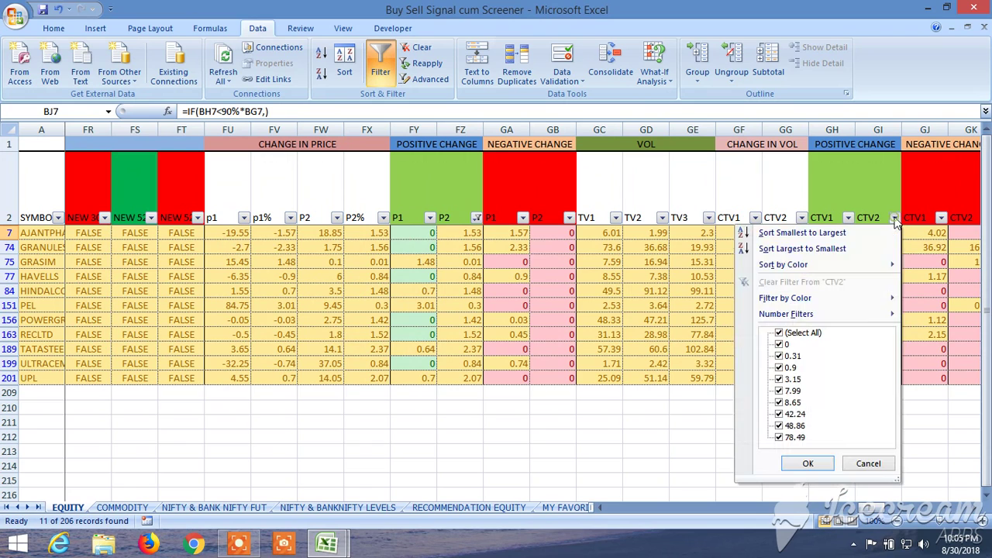
pyautogui.click(780, 344)
pyautogui.click(806, 463)
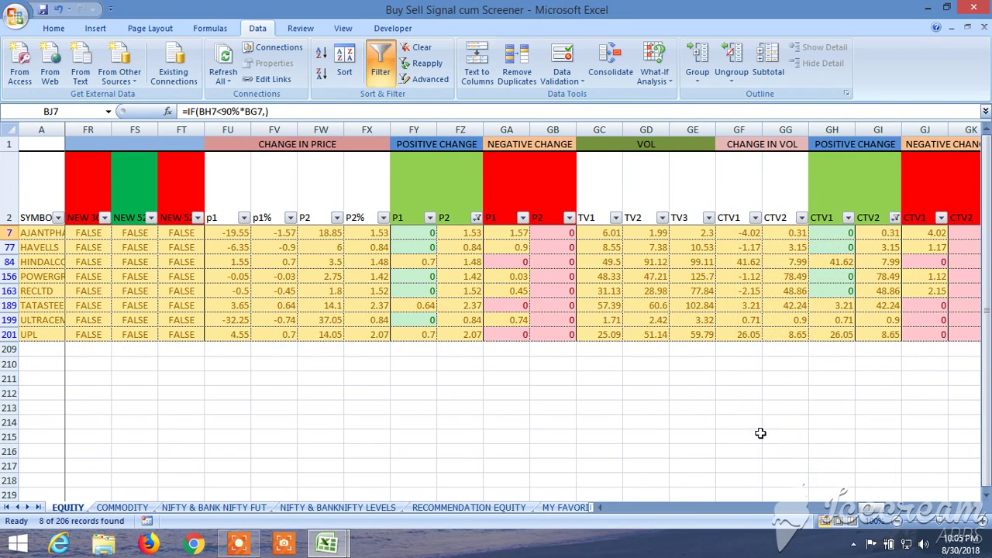
# Filter the BUY column under PROBABILITY 6 to show only 0, excluding FALSE
pyautogui.moveTo(863, 515); pyautogui.dragTo(886, 514)
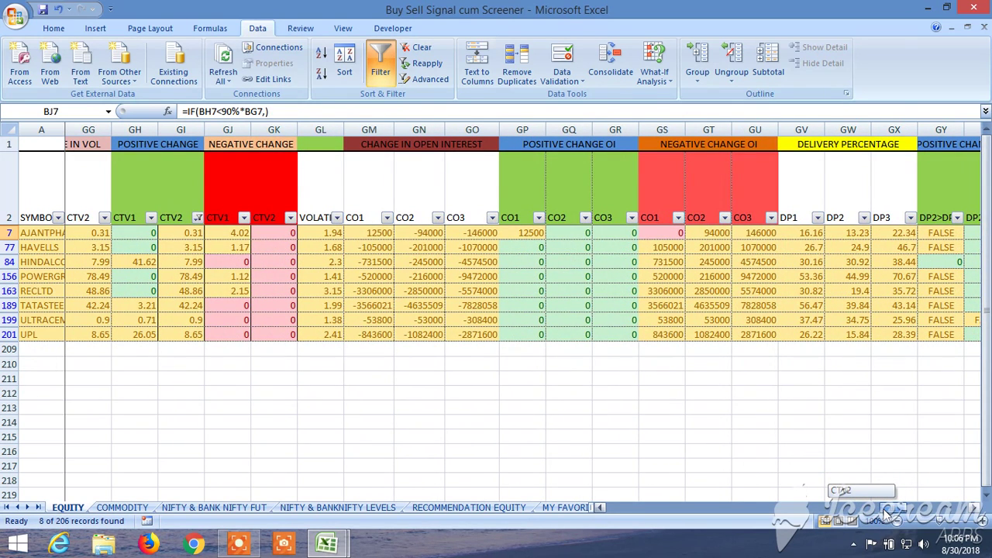
pyautogui.moveTo(888, 514); pyautogui.dragTo(891, 514)
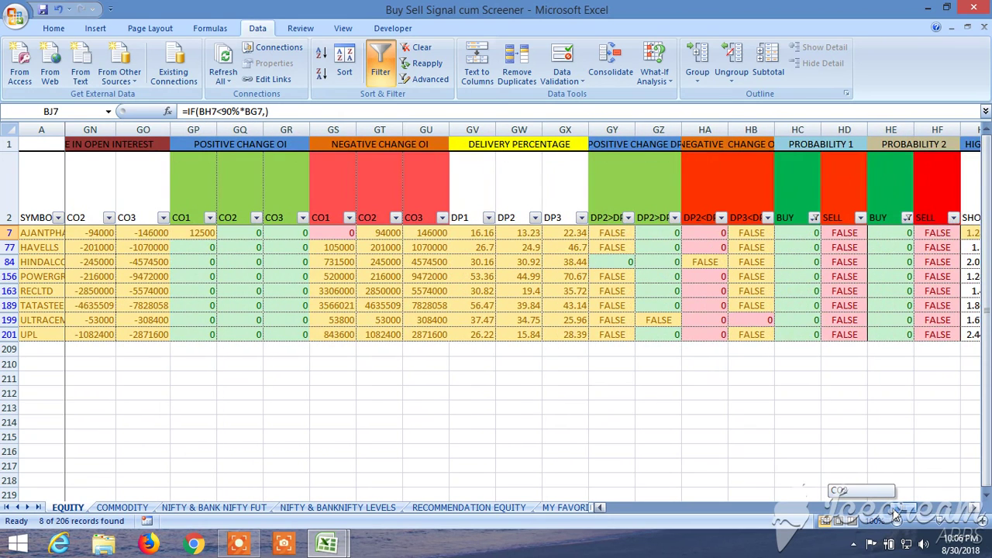
pyautogui.moveTo(895, 515); pyautogui.dragTo(911, 510)
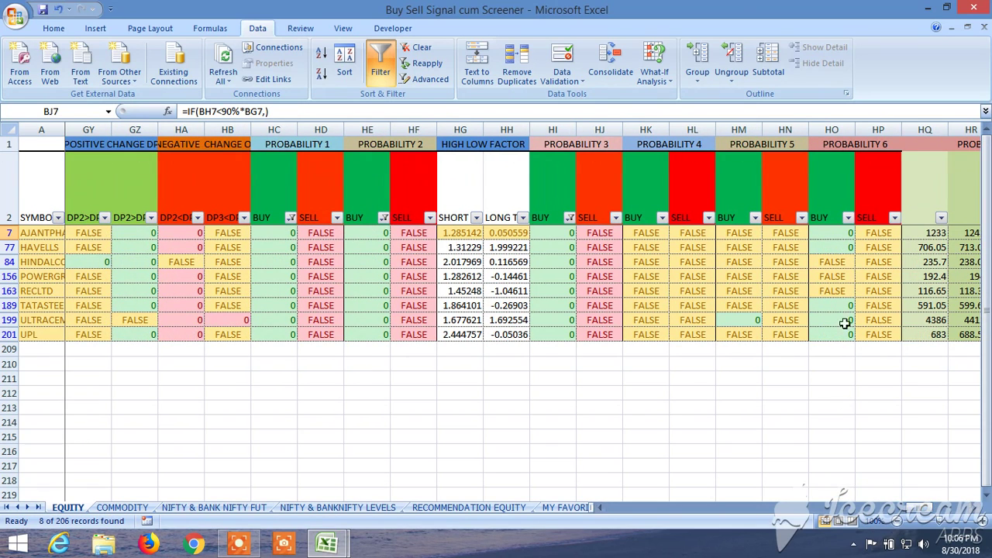
pyautogui.click(848, 218)
pyautogui.click(732, 356)
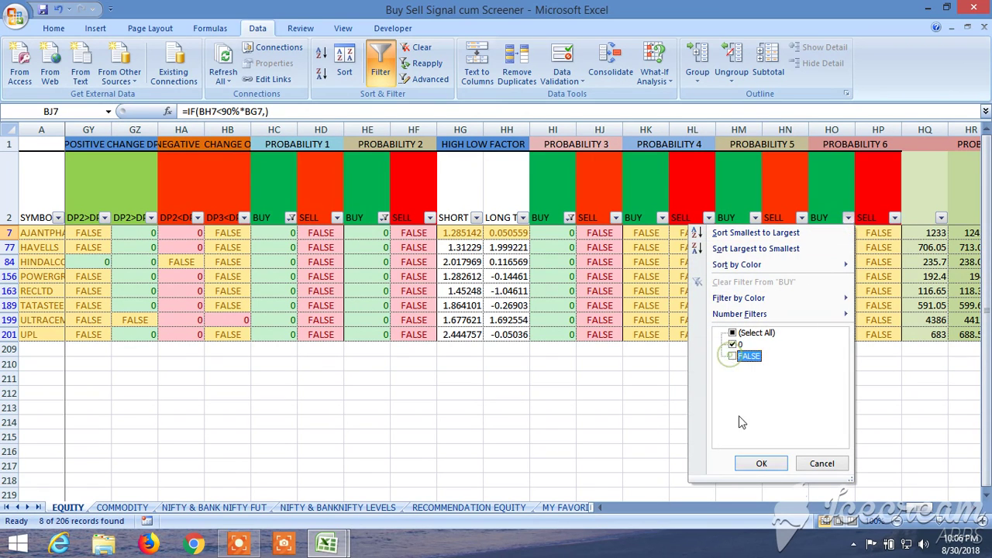
pyautogui.click(760, 463)
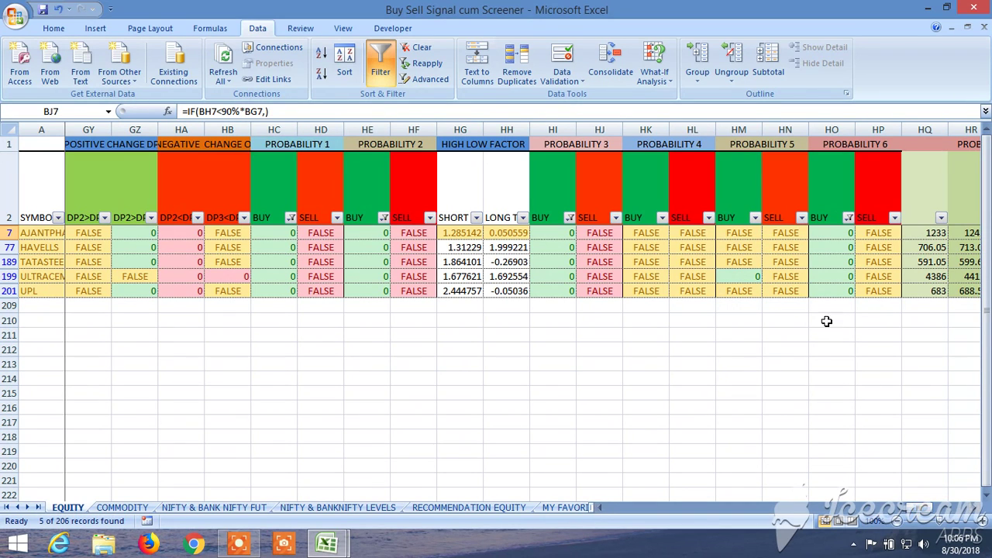
# Try filtering the BUY column under PROBABILITY 5 to show only 0, excluding FALSE
pyautogui.click(755, 220)
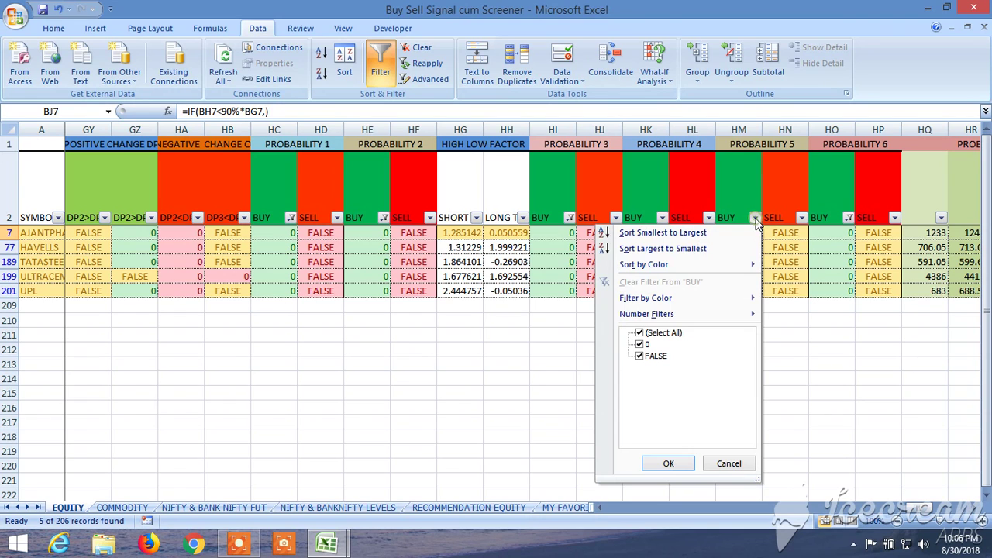
pyautogui.click(640, 355)
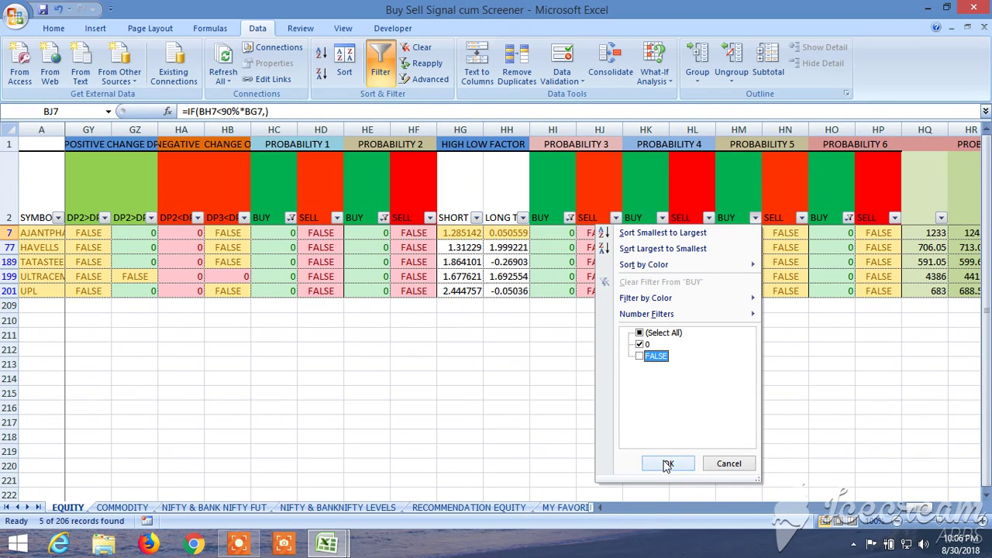
pyautogui.click(664, 462)
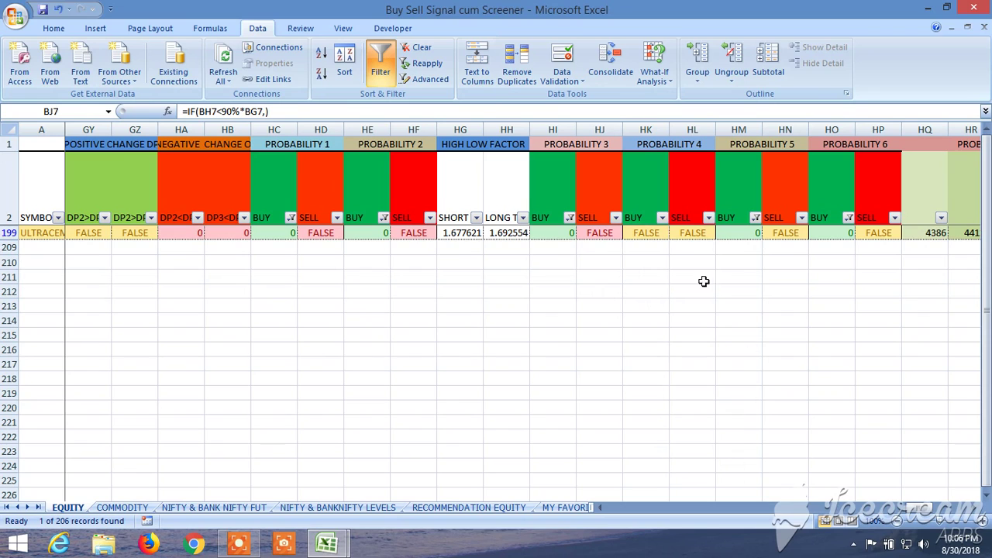
# Undo the filter on the BUY column under PROBABILITY 5
pyautogui.click(755, 218)
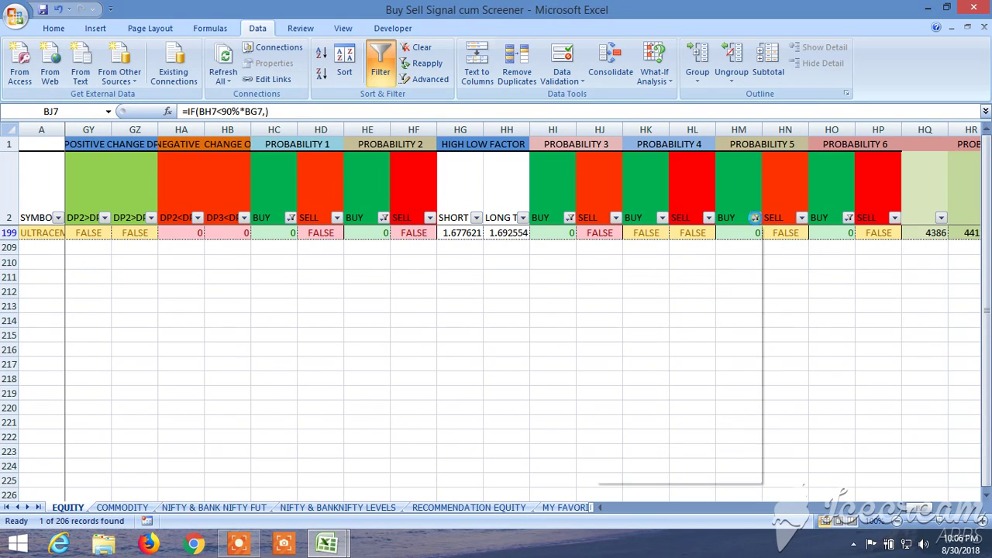
pyautogui.click(639, 345)
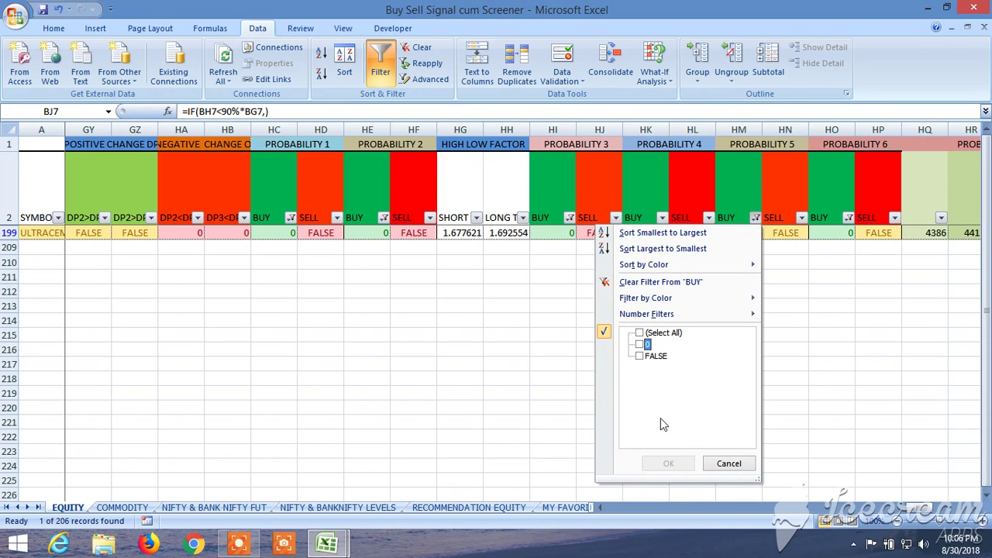
pyautogui.click(728, 464)
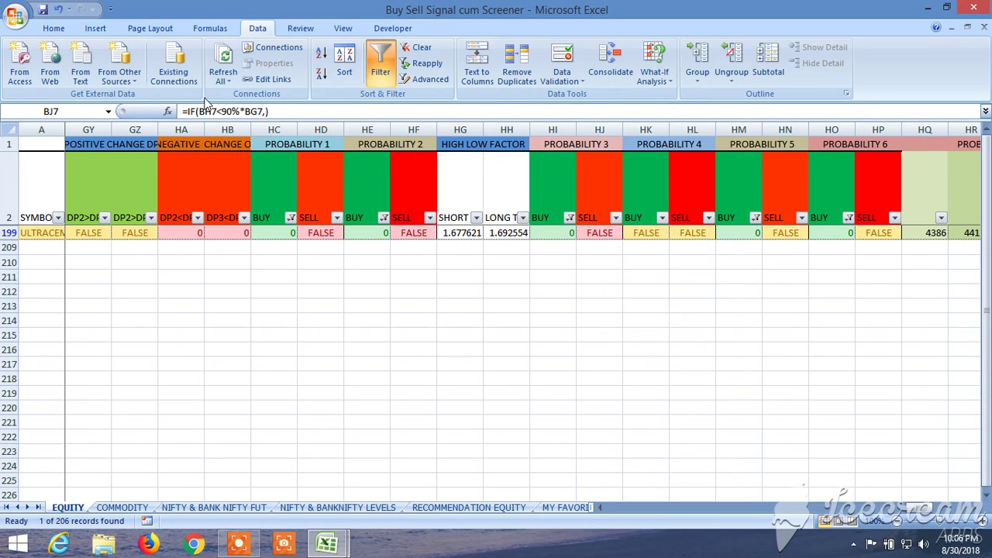
pyautogui.click(57, 9)
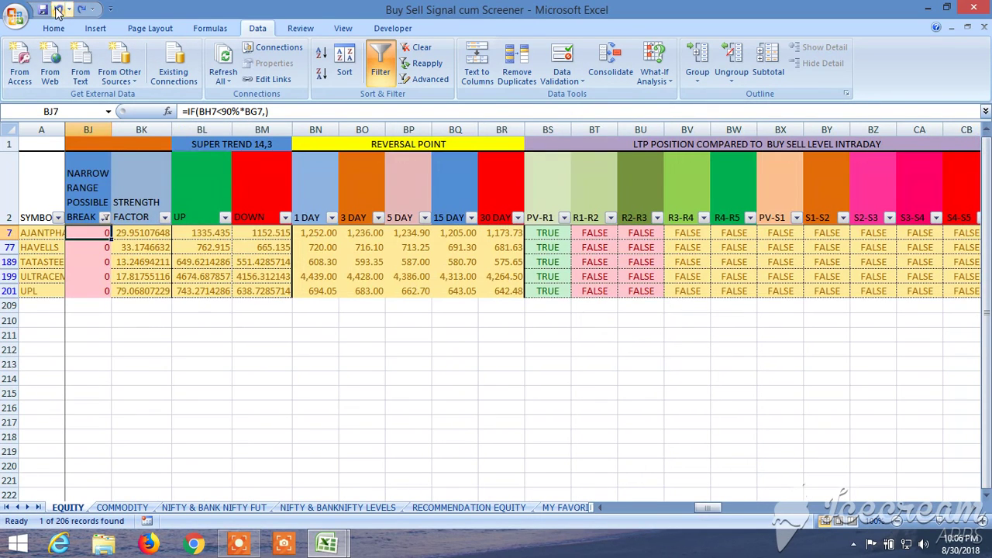
# Examine the shortlisted stocks' EMA, previous range, ORB, moving average, last price and intraday buy/sell level columns
pyautogui.click(488, 321)
pyautogui.moveTo(714, 510); pyautogui.dragTo(659, 526)
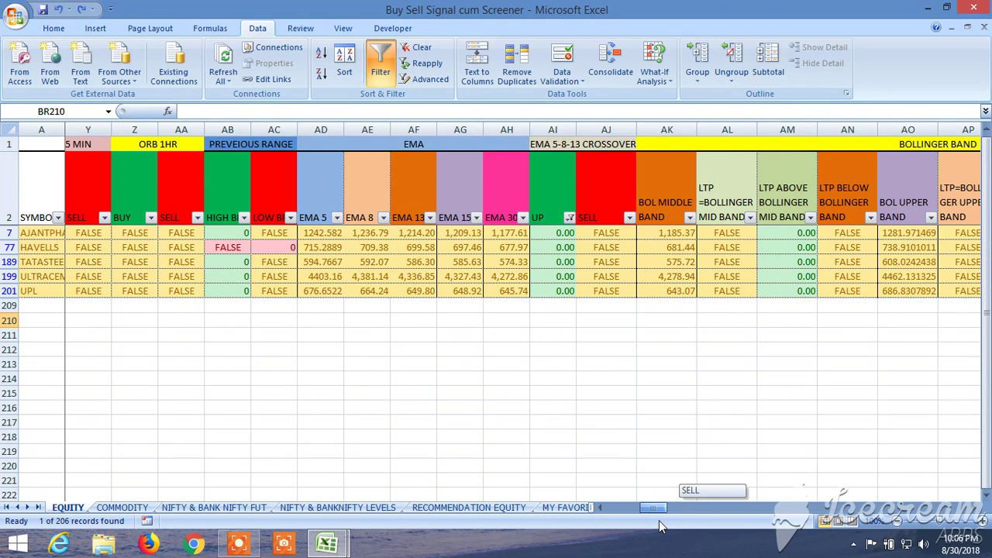
pyautogui.moveTo(659, 526); pyautogui.dragTo(612, 512)
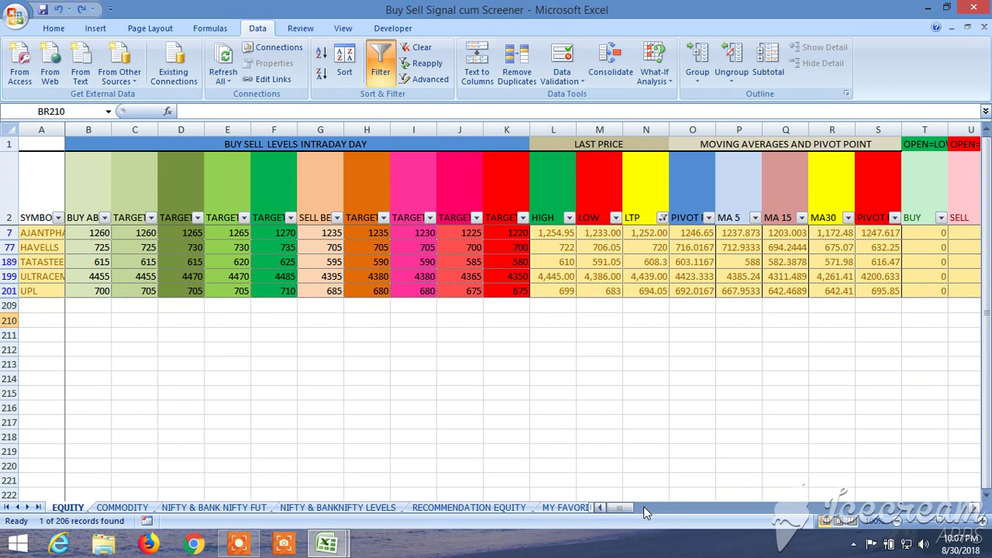
pyautogui.moveTo(622, 508); pyautogui.dragTo(635, 505)
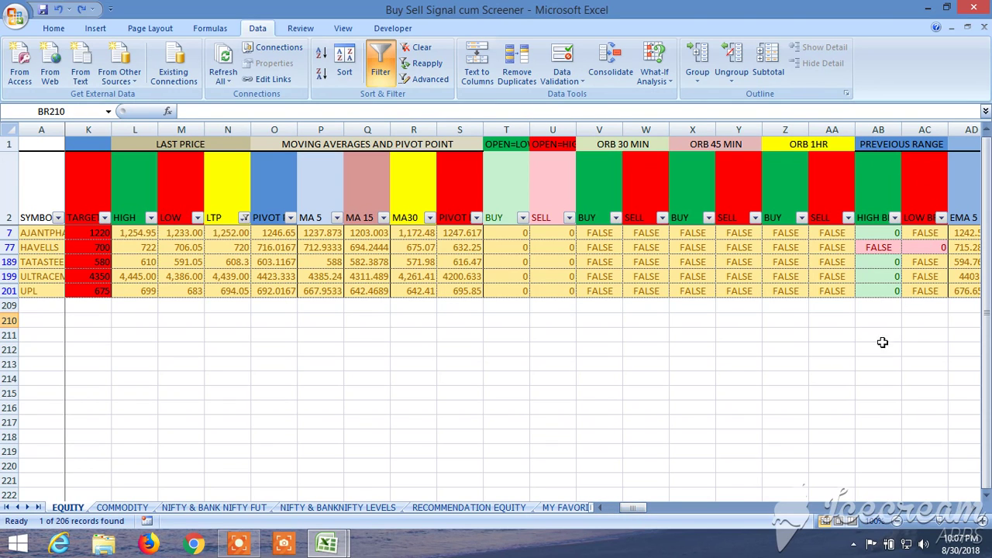
pyautogui.moveTo(638, 506); pyautogui.dragTo(613, 505)
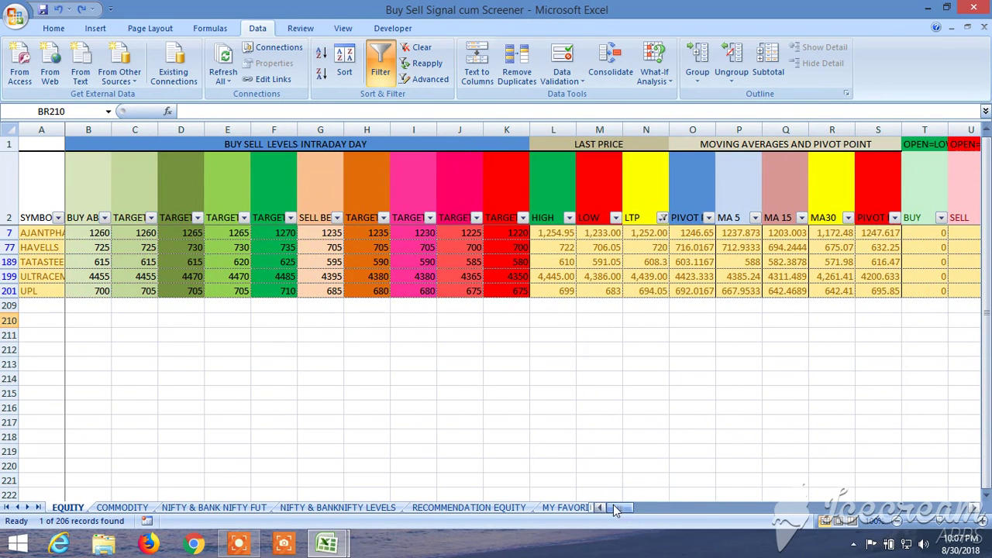
# Switch to Chrome and restore the previous session's pages, bringing up the Upstox Pro page
pyautogui.click(215, 545)
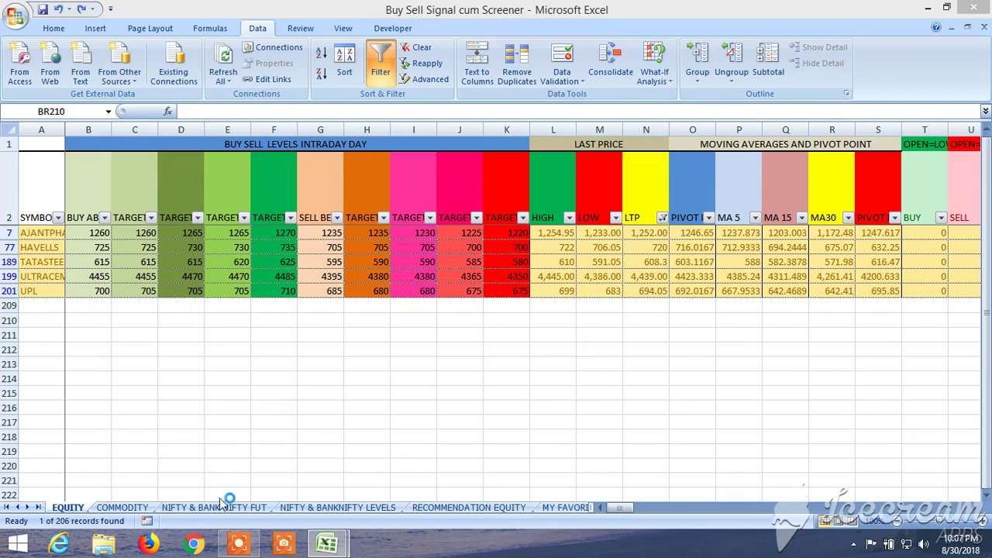
pyautogui.moveTo(239, 542)
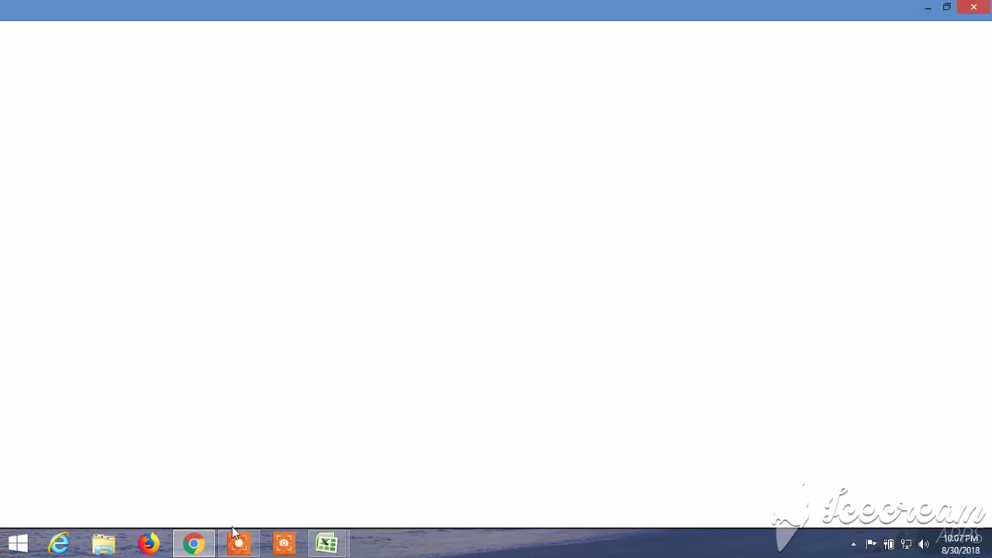
pyautogui.click(239, 543)
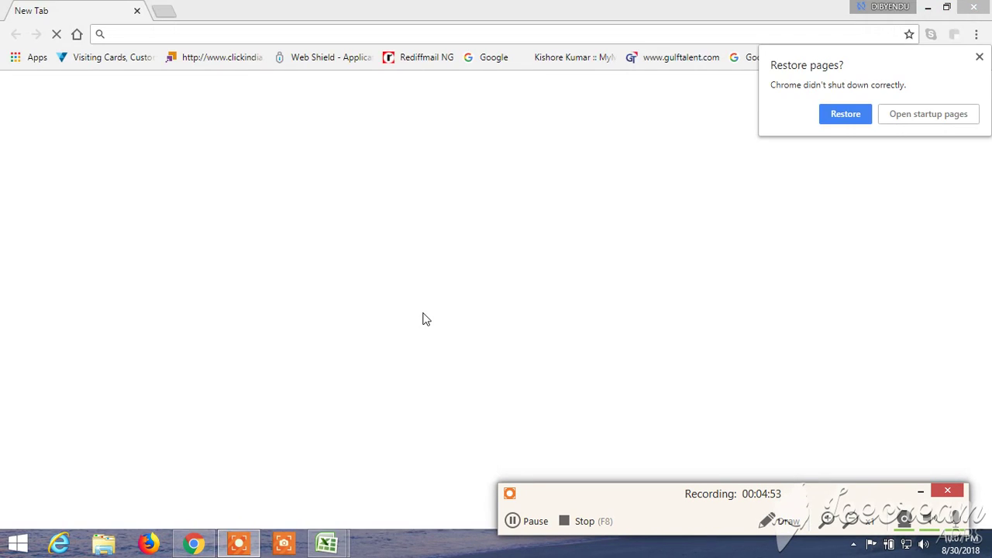
pyautogui.click(839, 118)
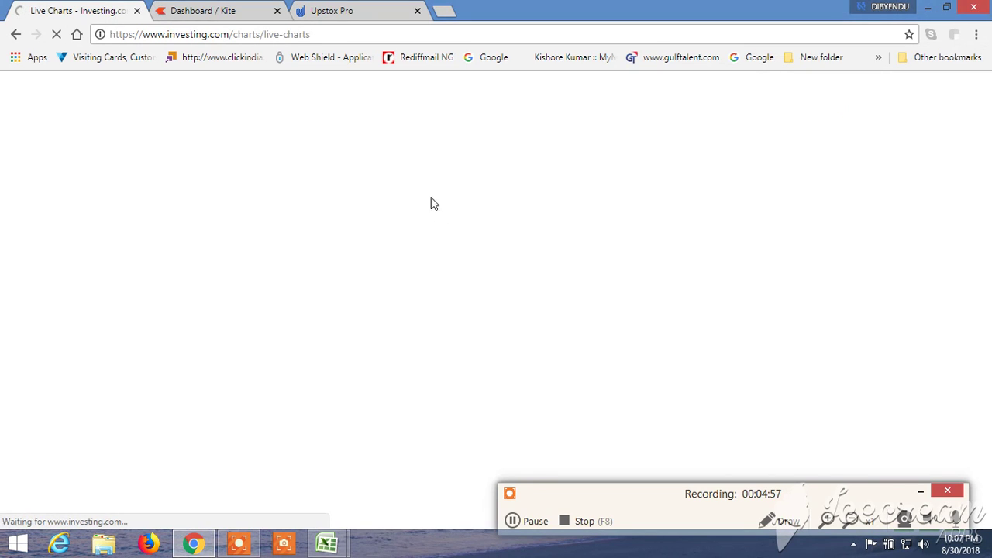
pyautogui.click(356, 10)
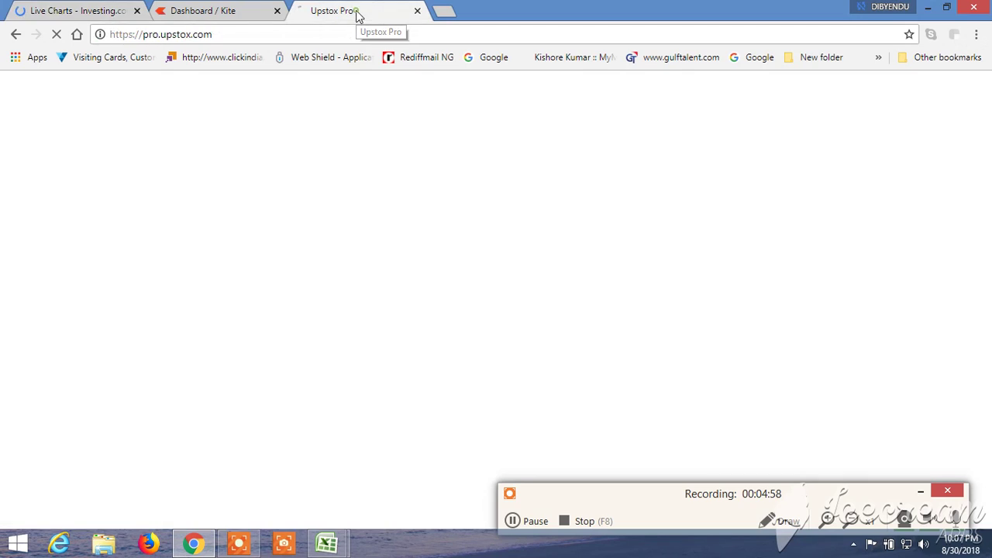